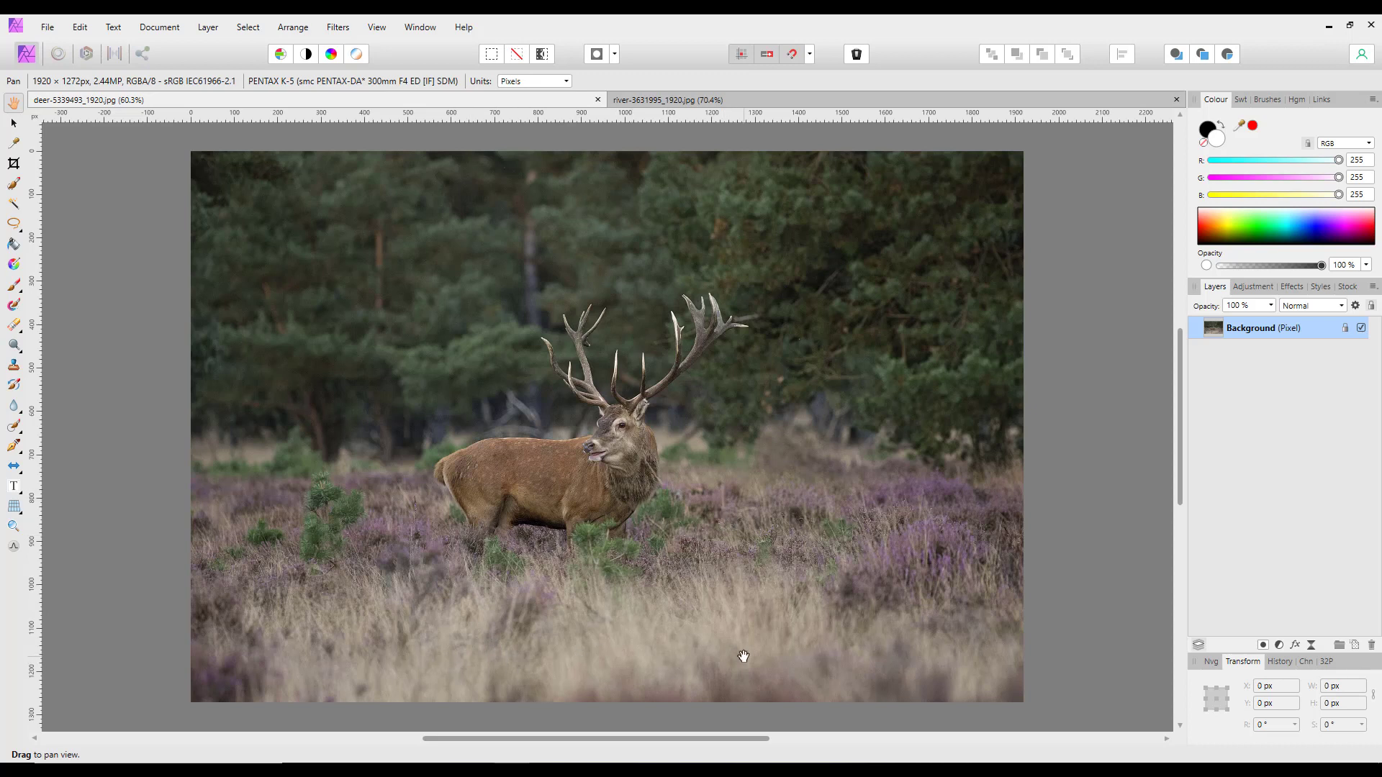
# Step: After checking the river photo, return to the deer photo and pick the Freehand Selection Tool
pyautogui.click(787, 100)
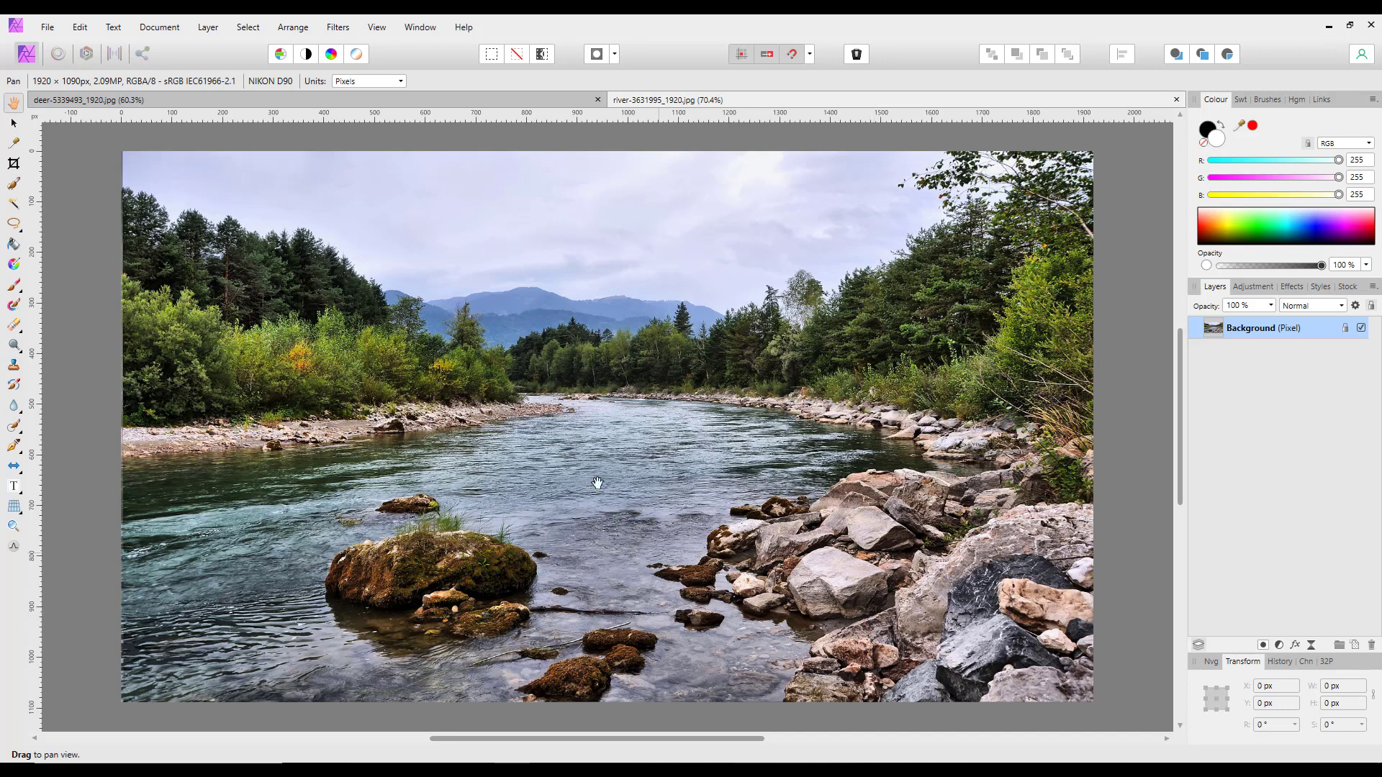
pyautogui.click(378, 100)
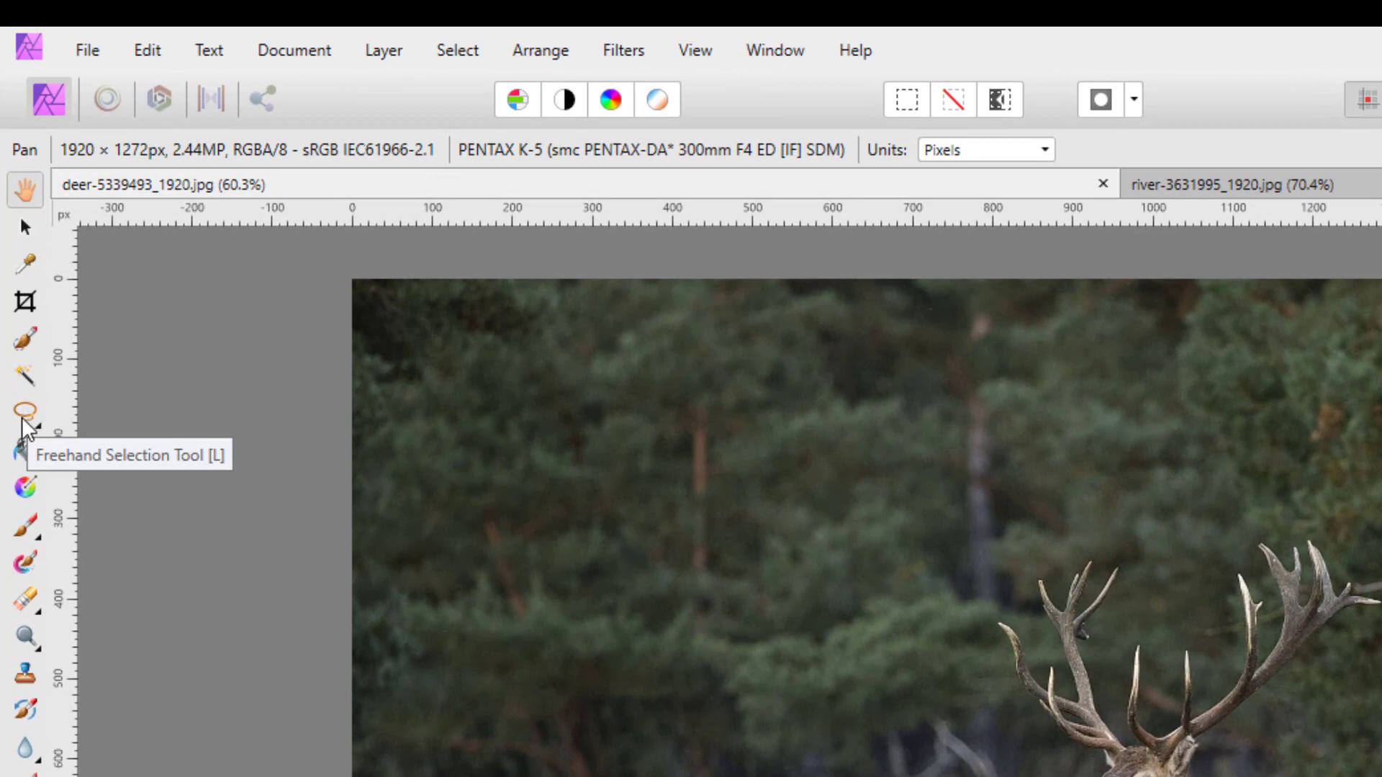
pyautogui.click(37, 426)
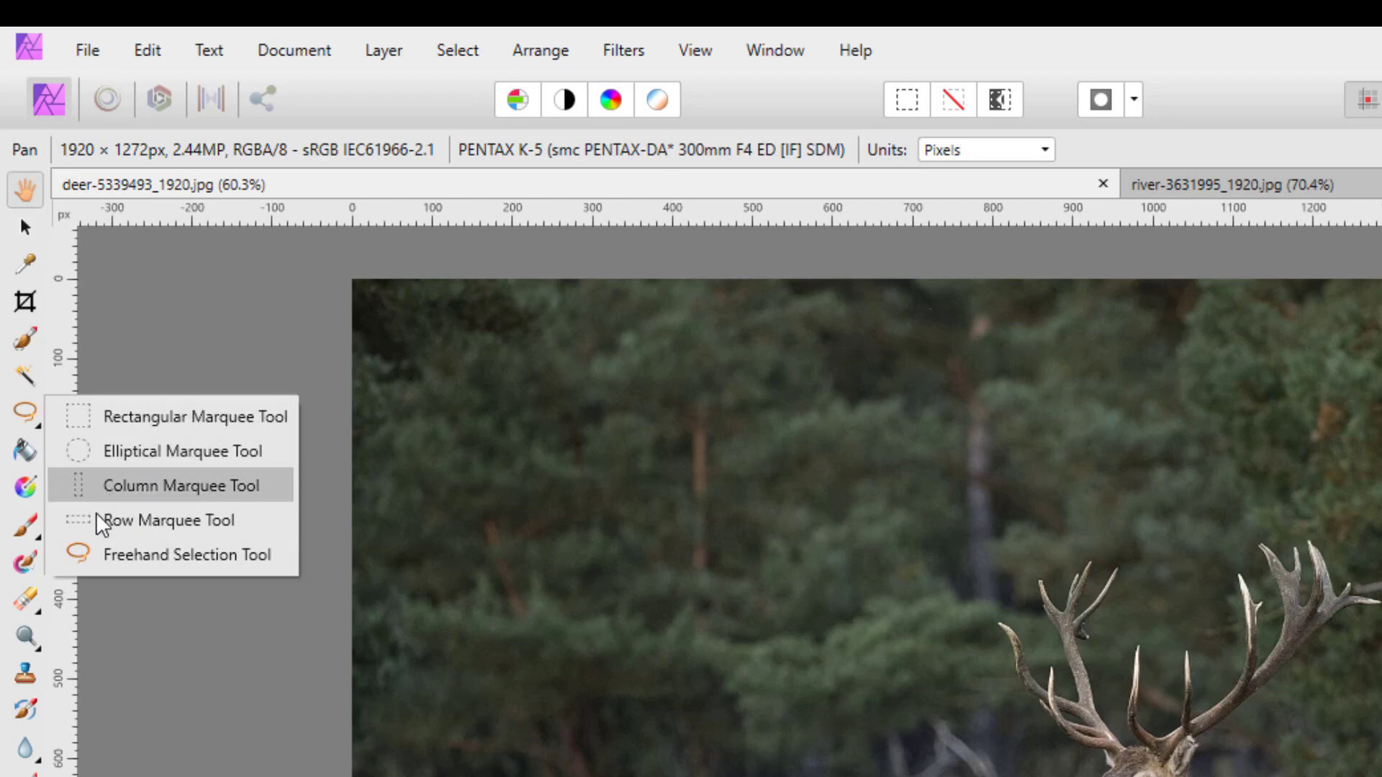
pyautogui.click(101, 558)
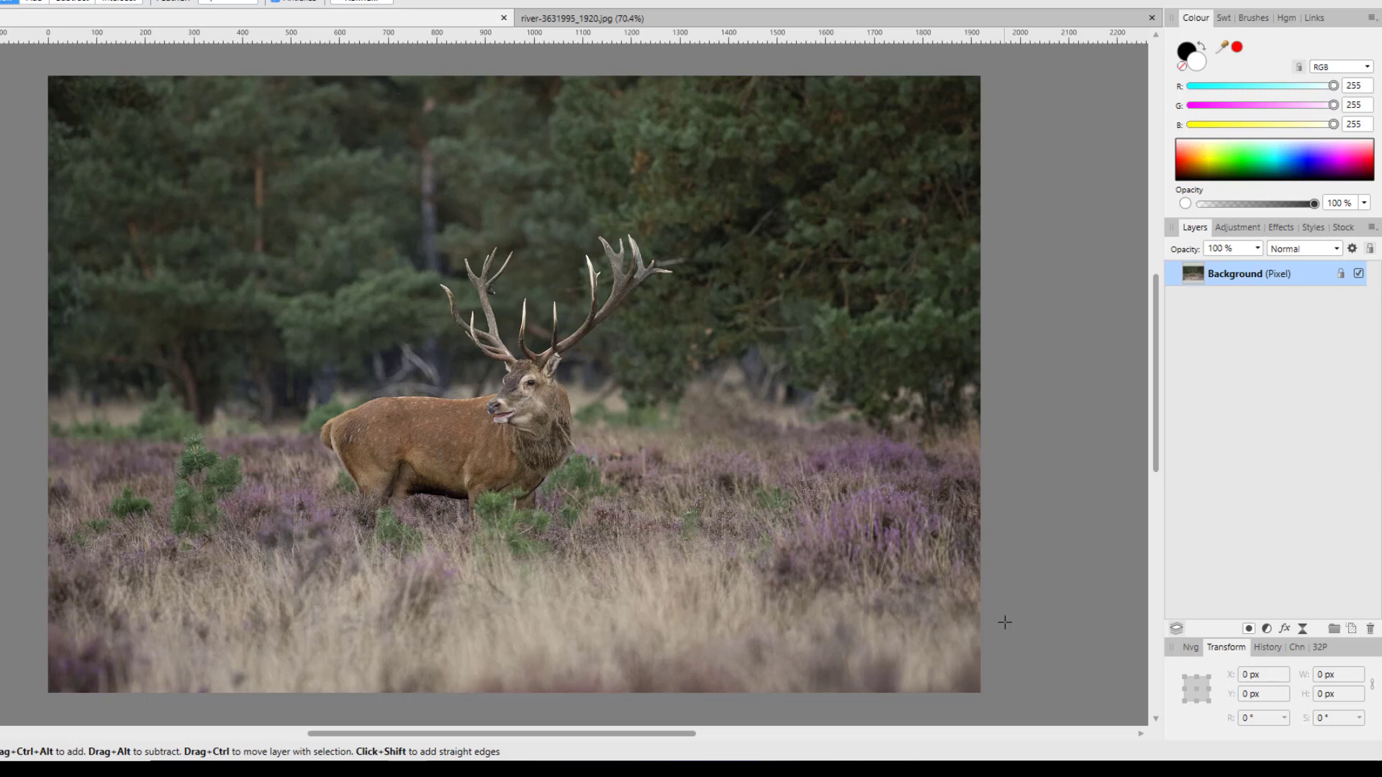
# Step: Trace a freehand loop around the blurred bottom grass strip, about 1920 × 201 px
pyautogui.moveTo(1004, 622)
pyautogui.mouseDown()
pyautogui.moveTo(910, 610)
pyautogui.moveTo(671, 644)
pyautogui.moveTo(526, 612)
pyautogui.moveTo(495, 633)
pyautogui.moveTo(371, 639)
pyautogui.moveTo(56, 597)
pyautogui.moveTo(13, 608)
pyautogui.moveTo(6, 686)
pyautogui.moveTo(31, 722)
pyautogui.moveTo(152, 730)
pyautogui.moveTo(986, 722)
pyautogui.moveTo(1005, 622)
pyautogui.mouseUp()
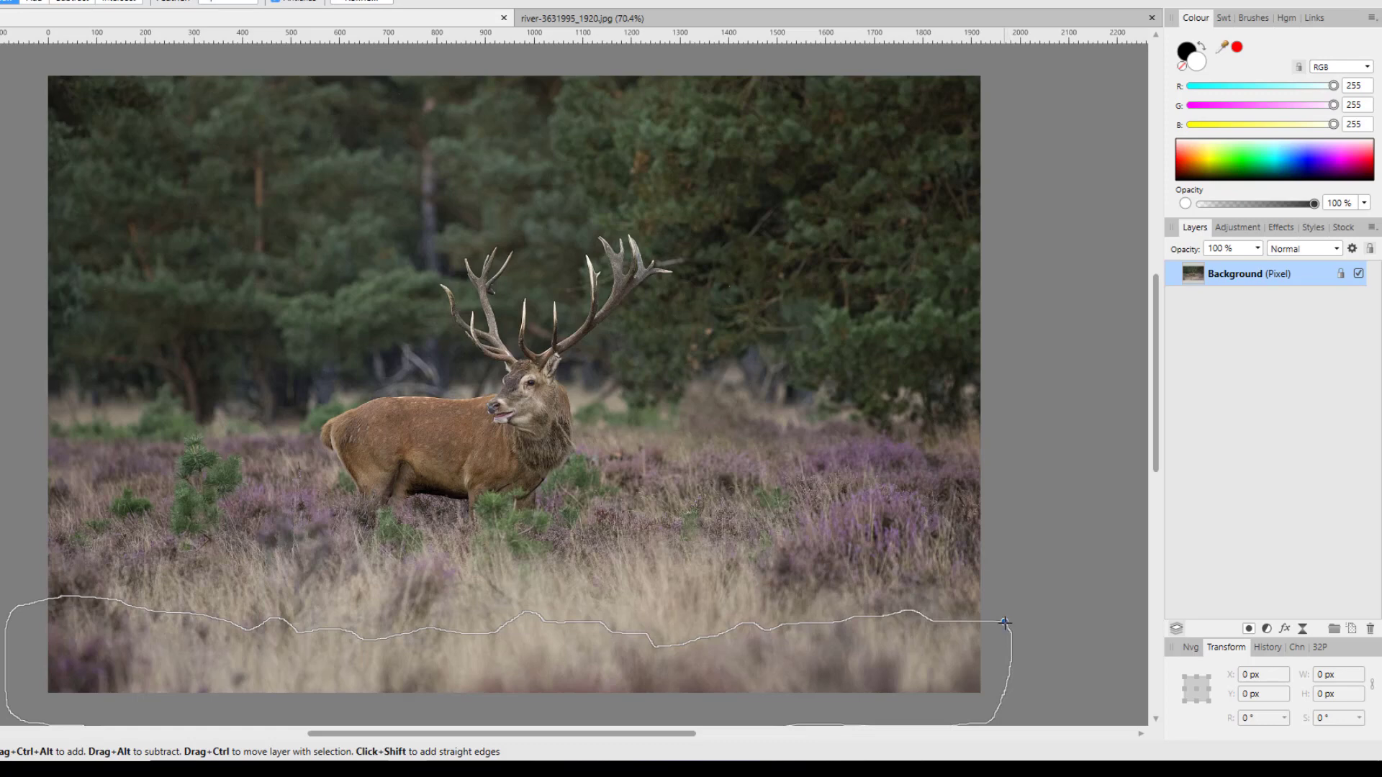
pyautogui.moveTo(1005, 622); pyautogui.dragTo(1003, 623)
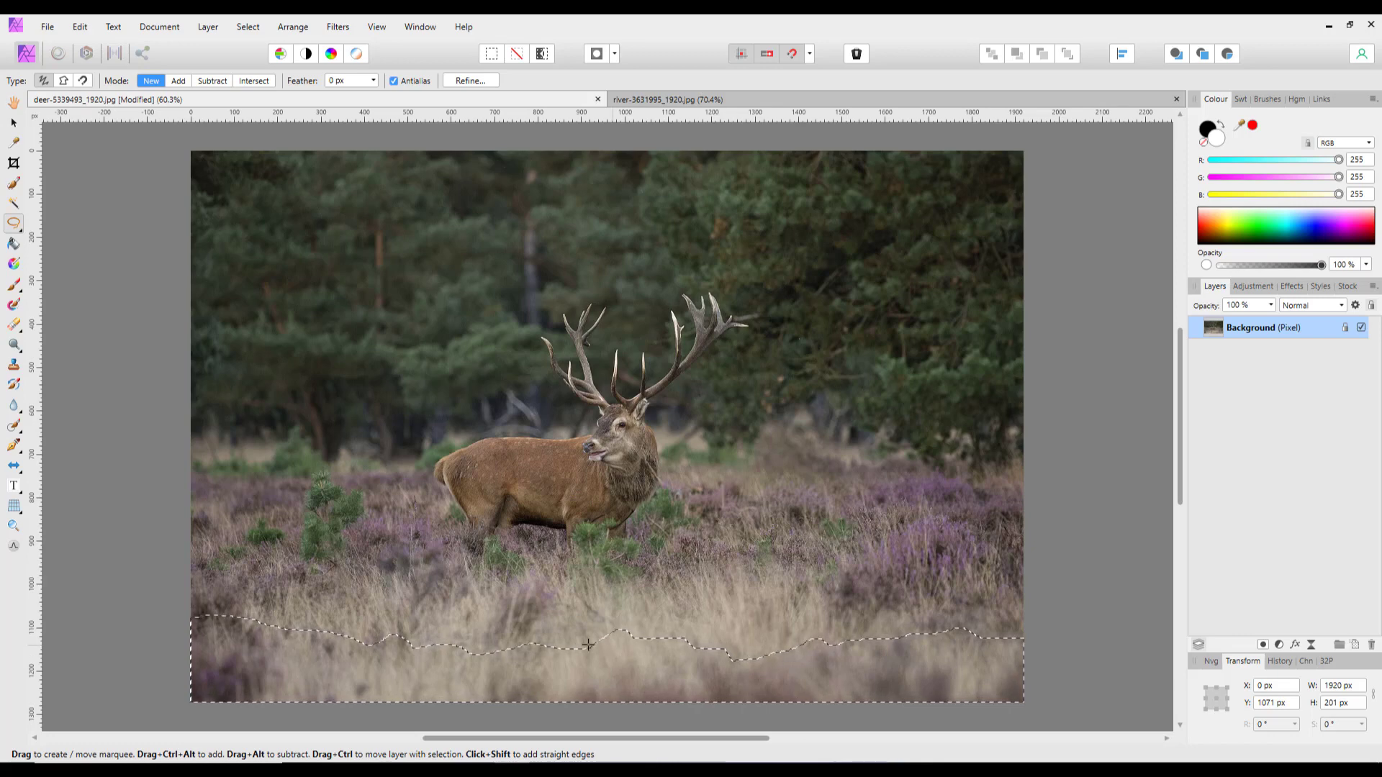
# Step: Refine the grass selection with a 76.7 px feather and output it as a new layer
pyautogui.click(471, 81)
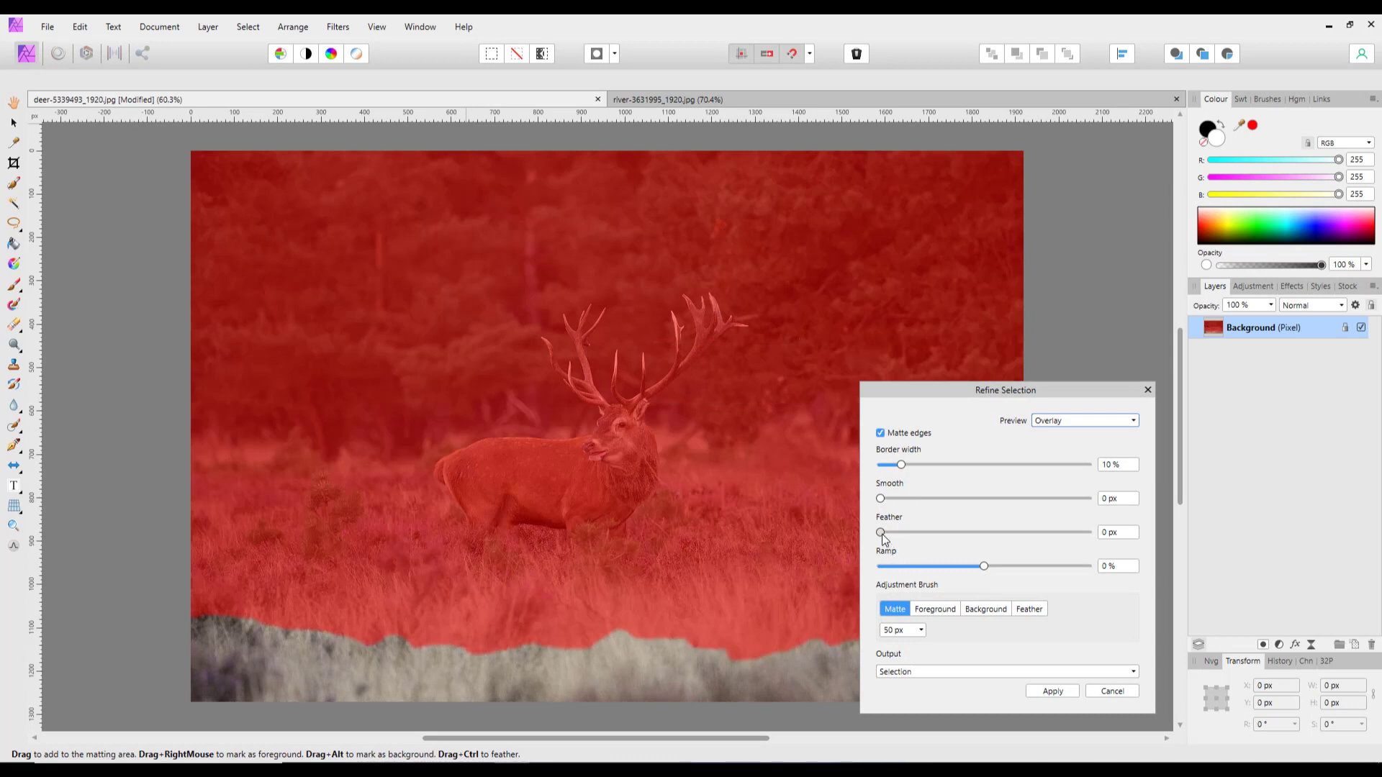
pyautogui.moveTo(882, 536); pyautogui.dragTo(929, 537)
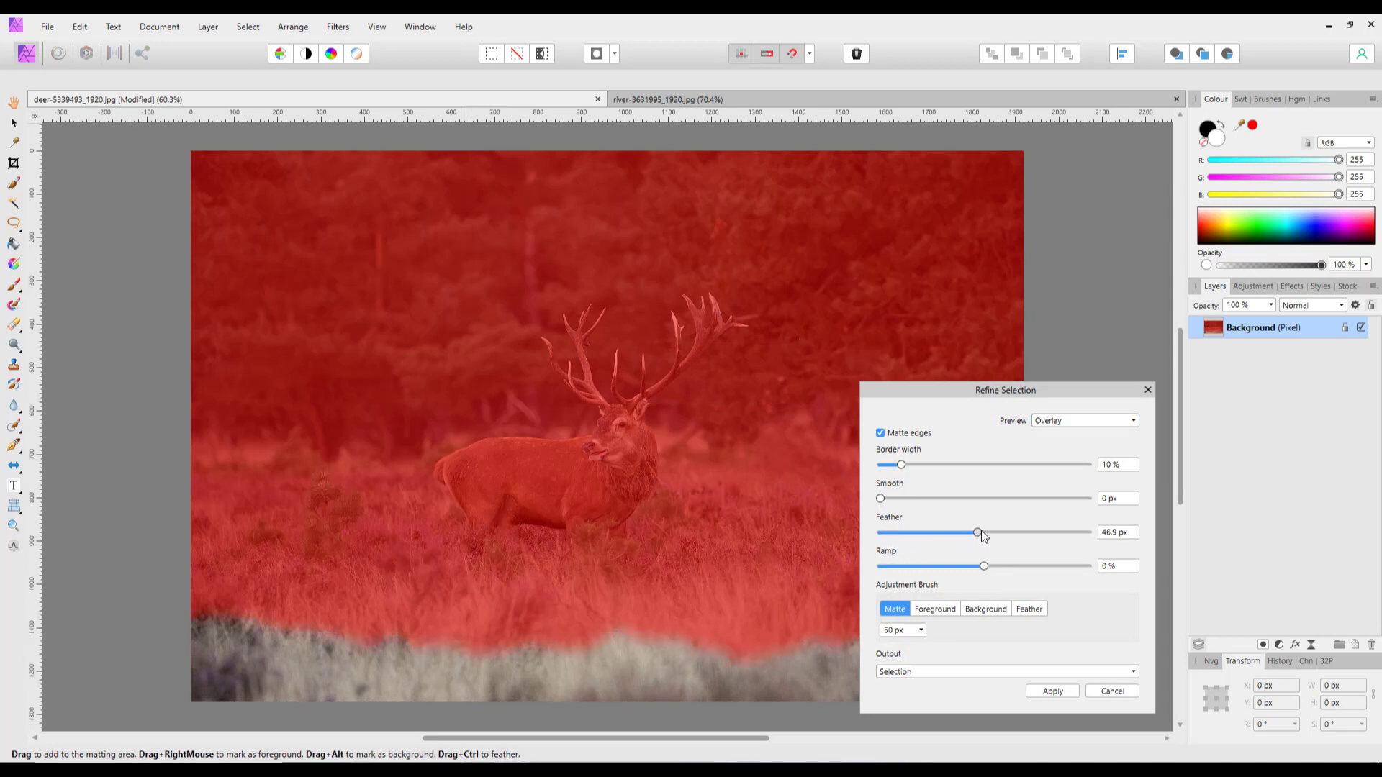
pyautogui.moveTo(981, 533); pyautogui.dragTo(1041, 538)
pyautogui.click(1133, 673)
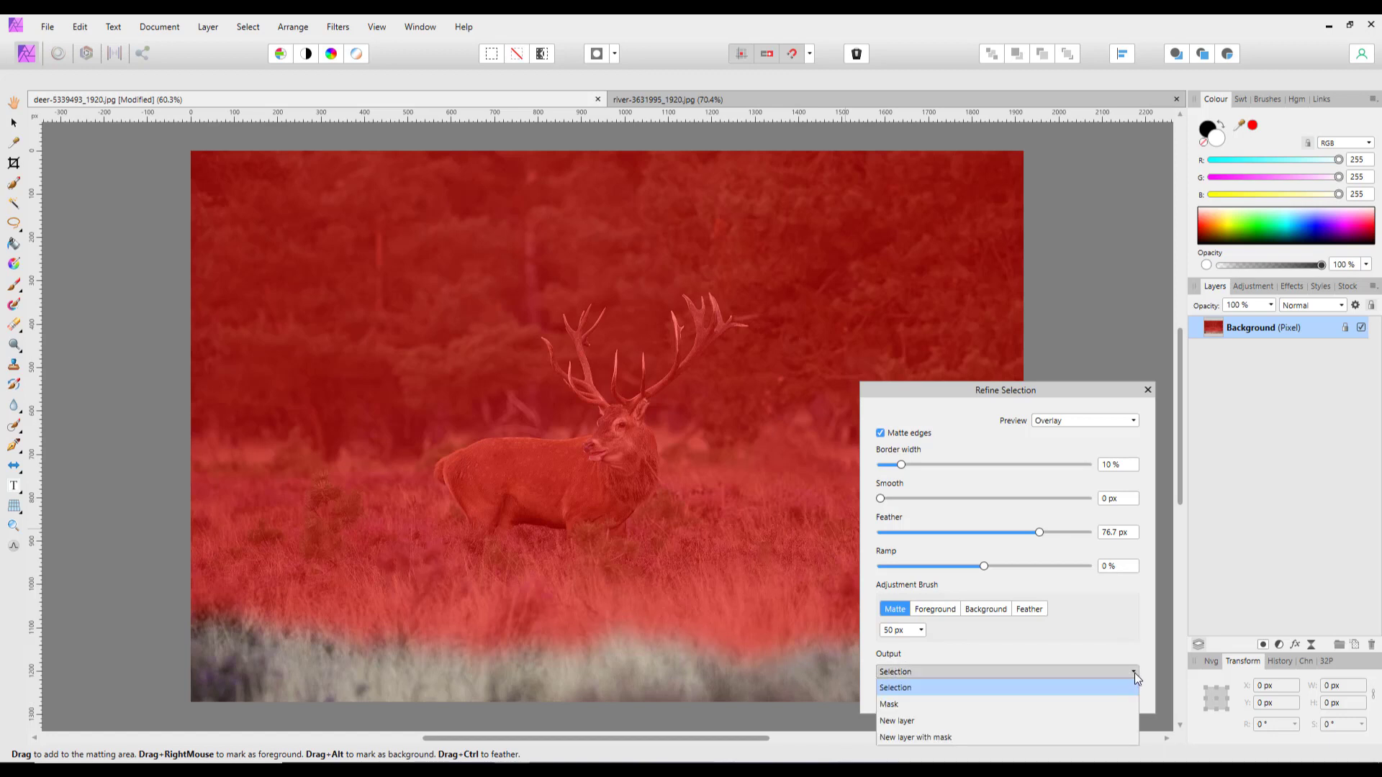
pyautogui.click(903, 726)
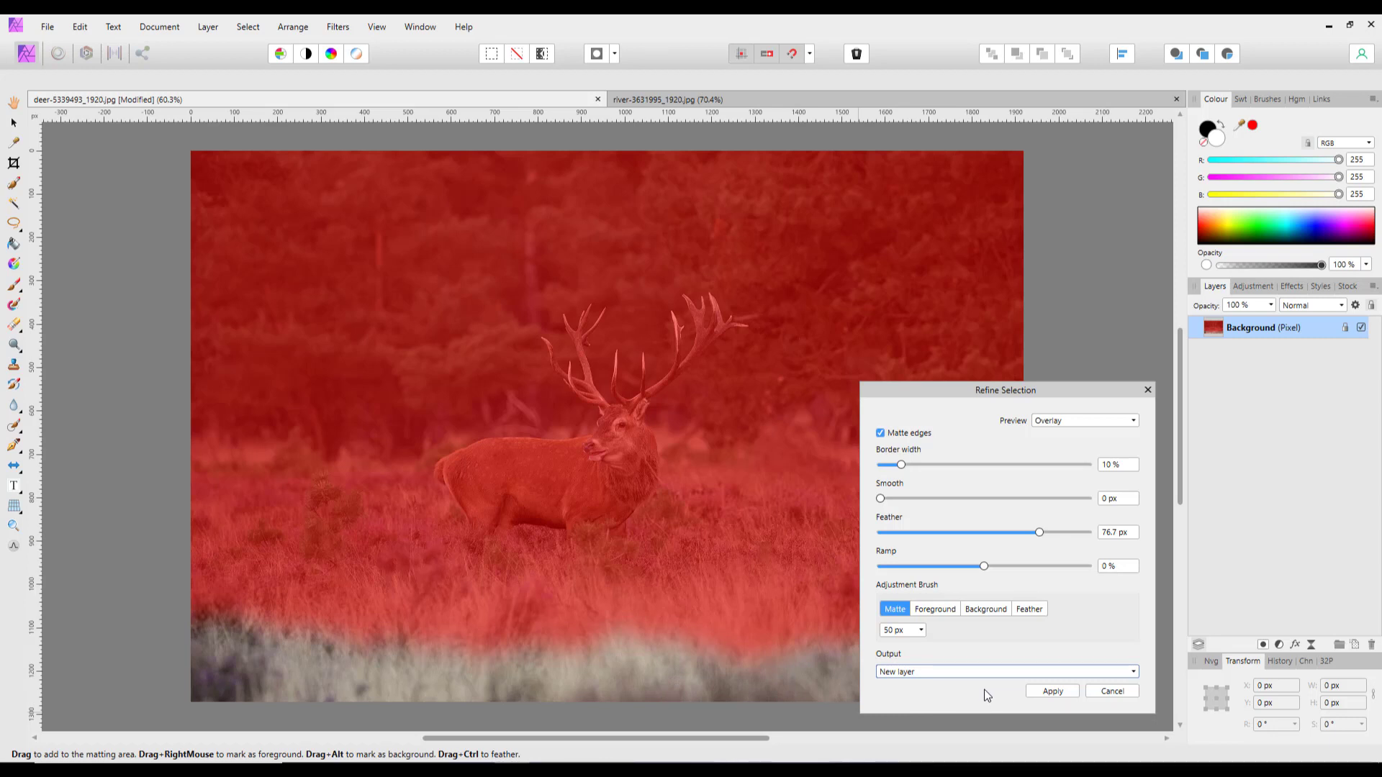
pyautogui.click(1051, 692)
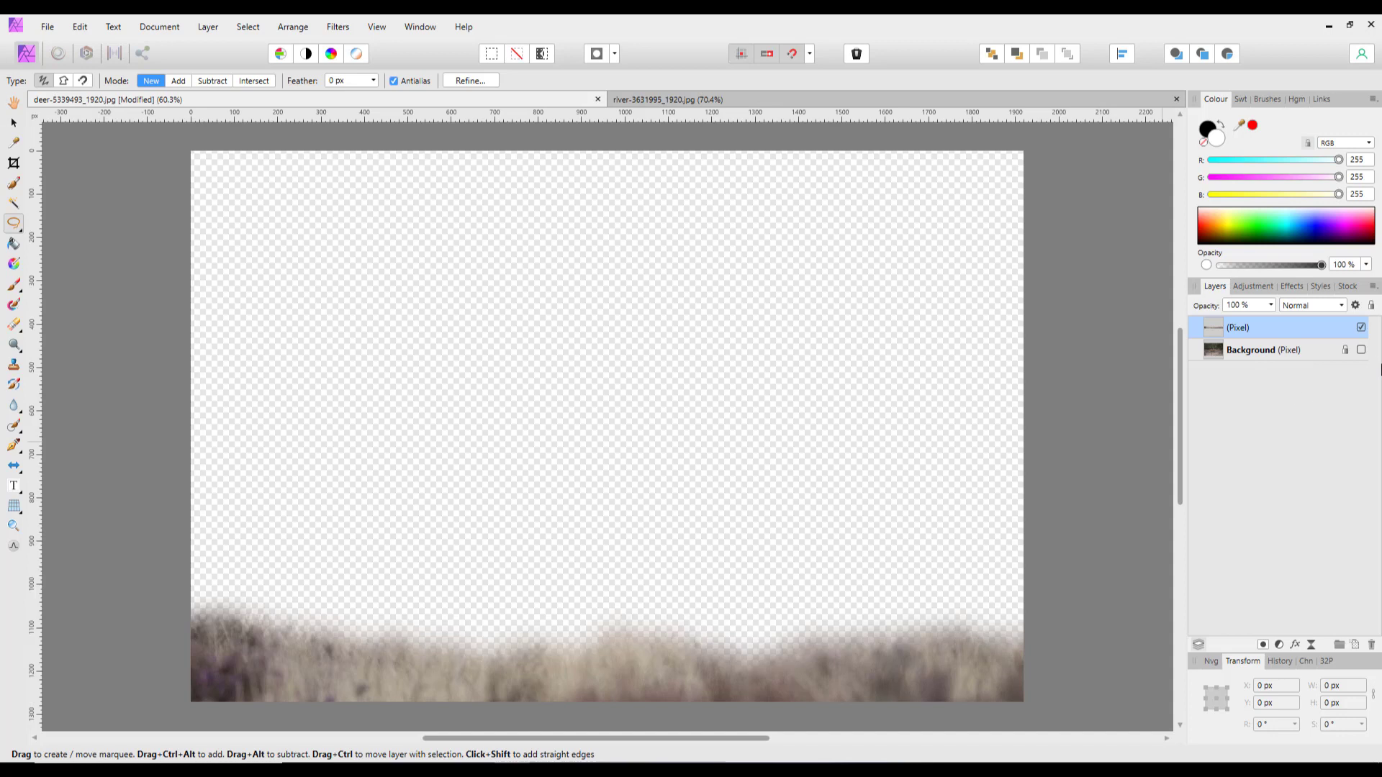
# Step: Show the Background layer again, then raise the grass layer and scale it to 2293 × 680 px
pyautogui.click(1361, 350)
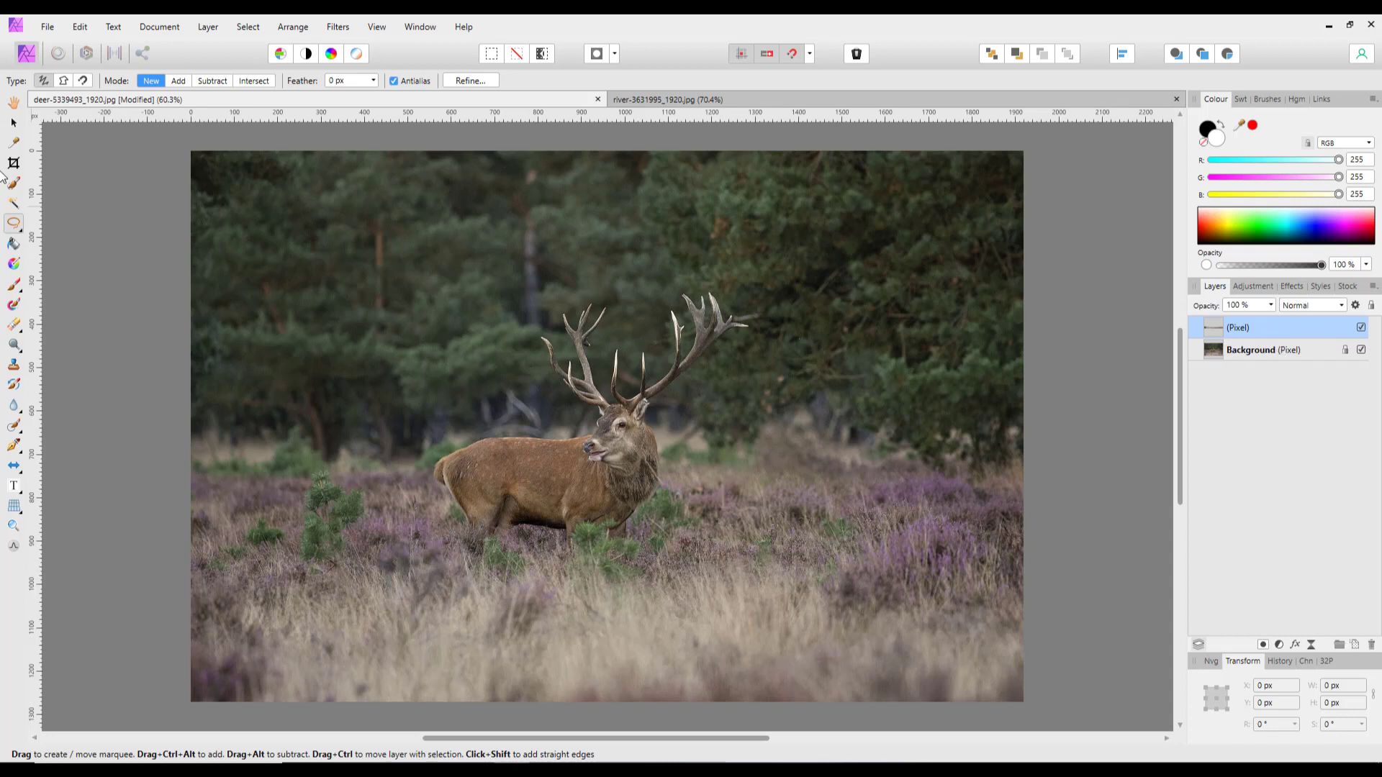
pyautogui.click(13, 121)
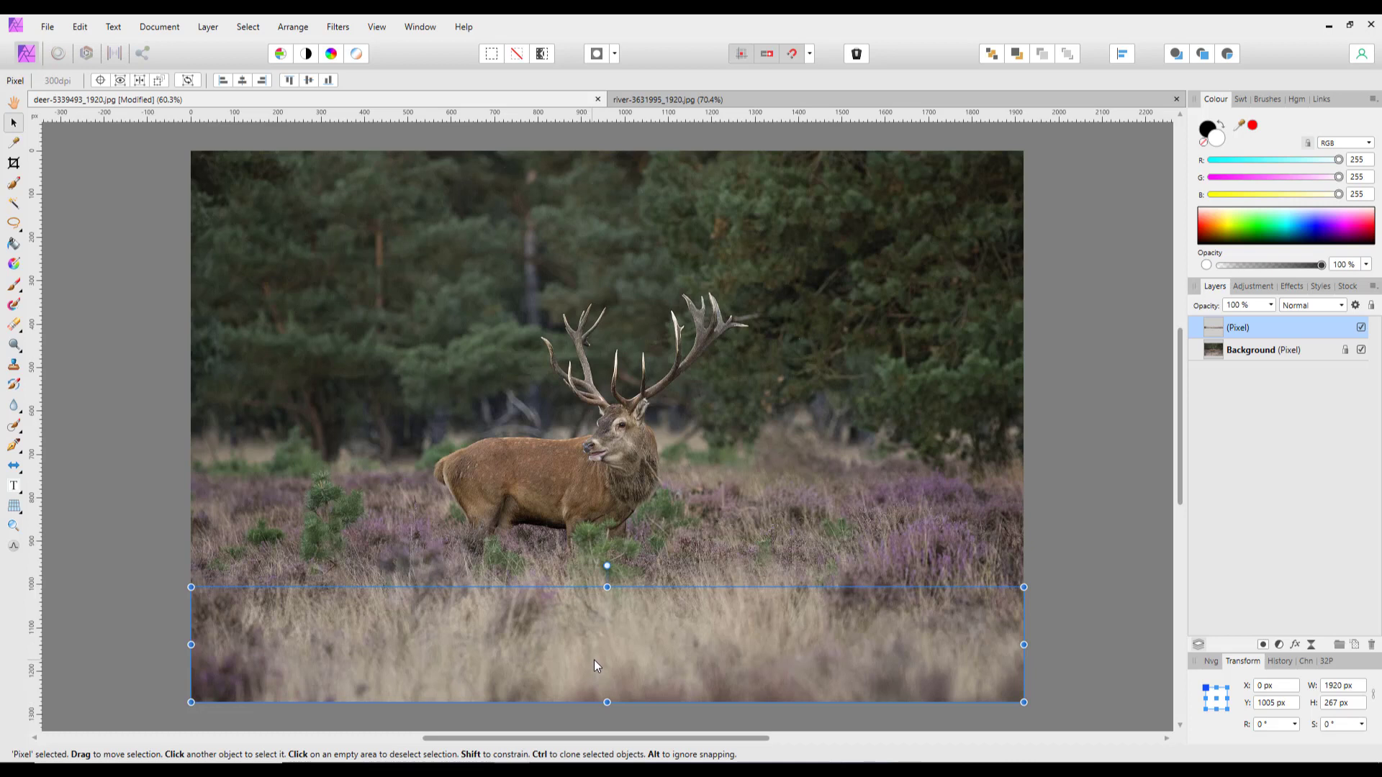
pyautogui.moveTo(602, 663); pyautogui.dragTo(602, 601)
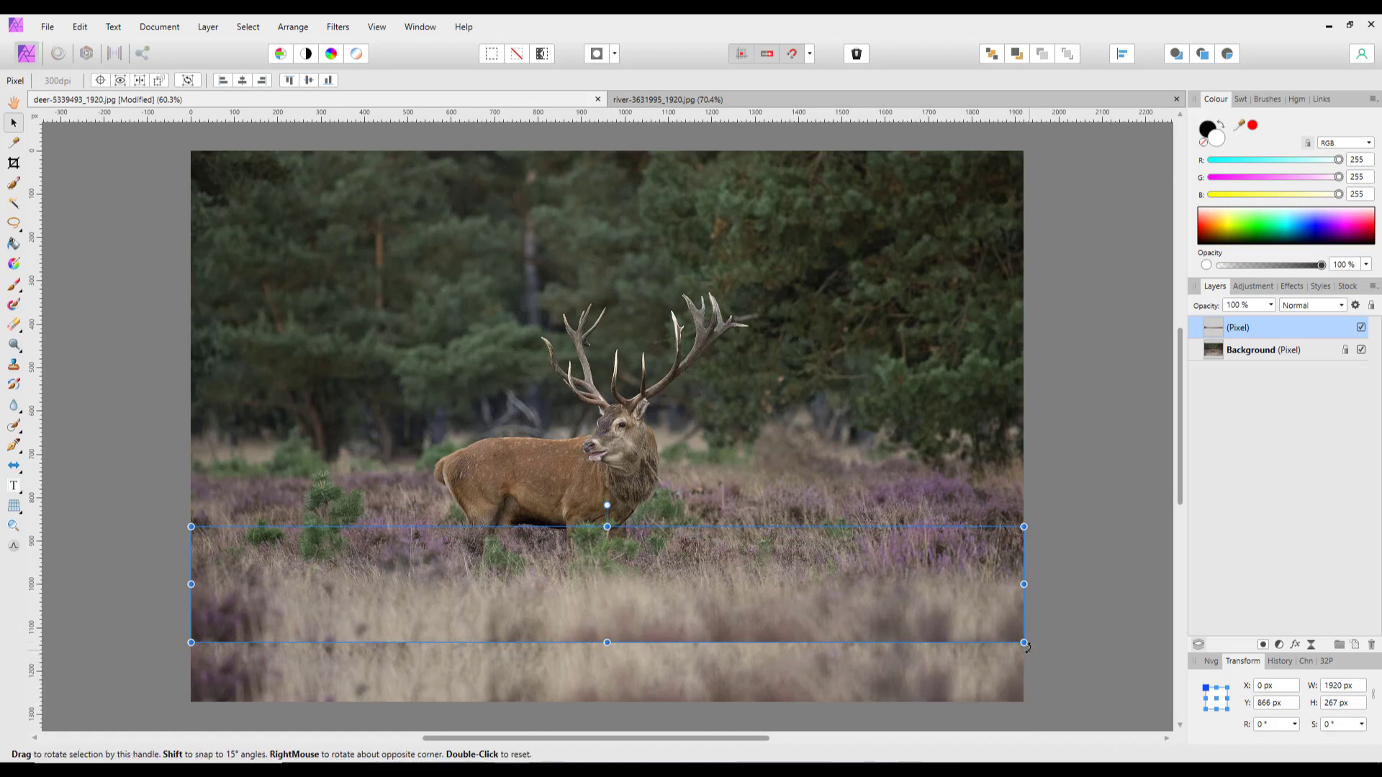
pyautogui.moveTo(1023, 643); pyautogui.dragTo(1099, 710)
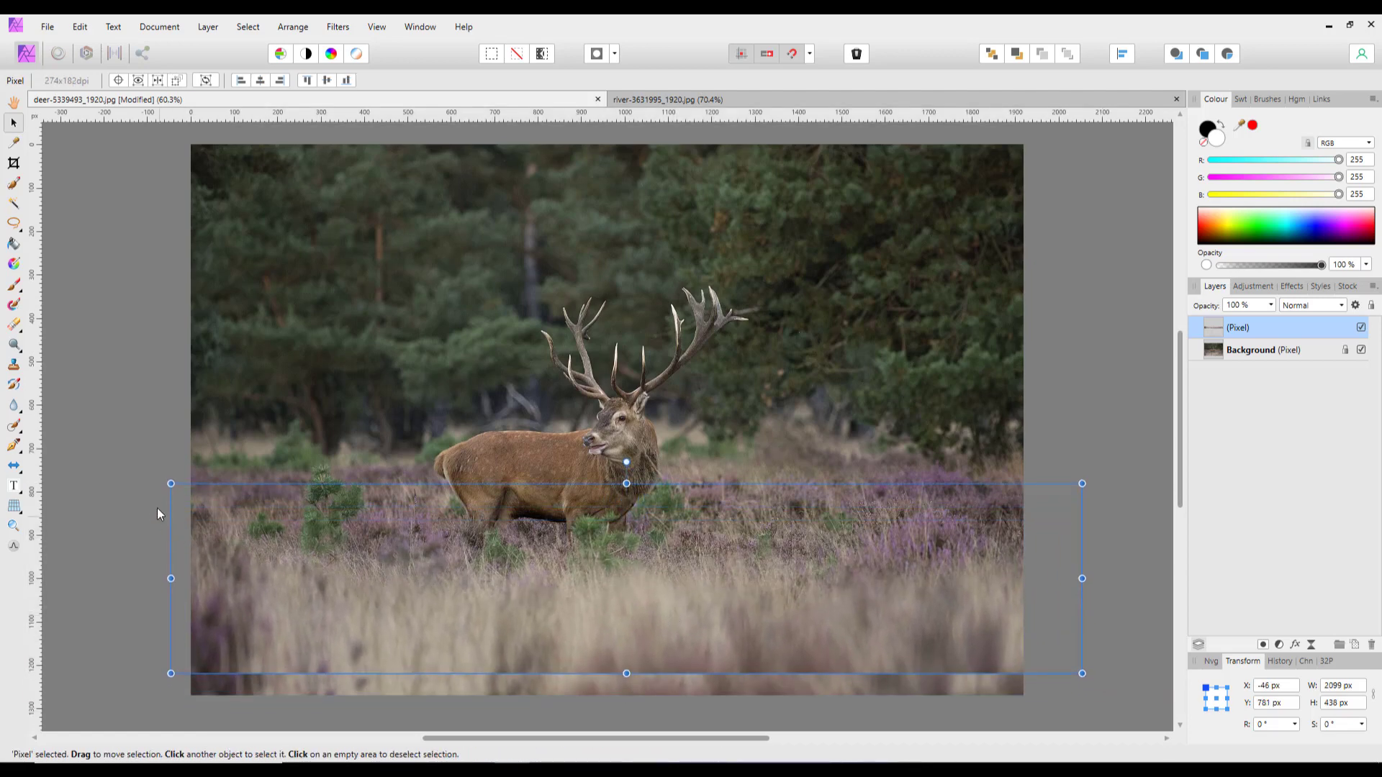
pyautogui.moveTo(170, 496); pyautogui.dragTo(87, 378)
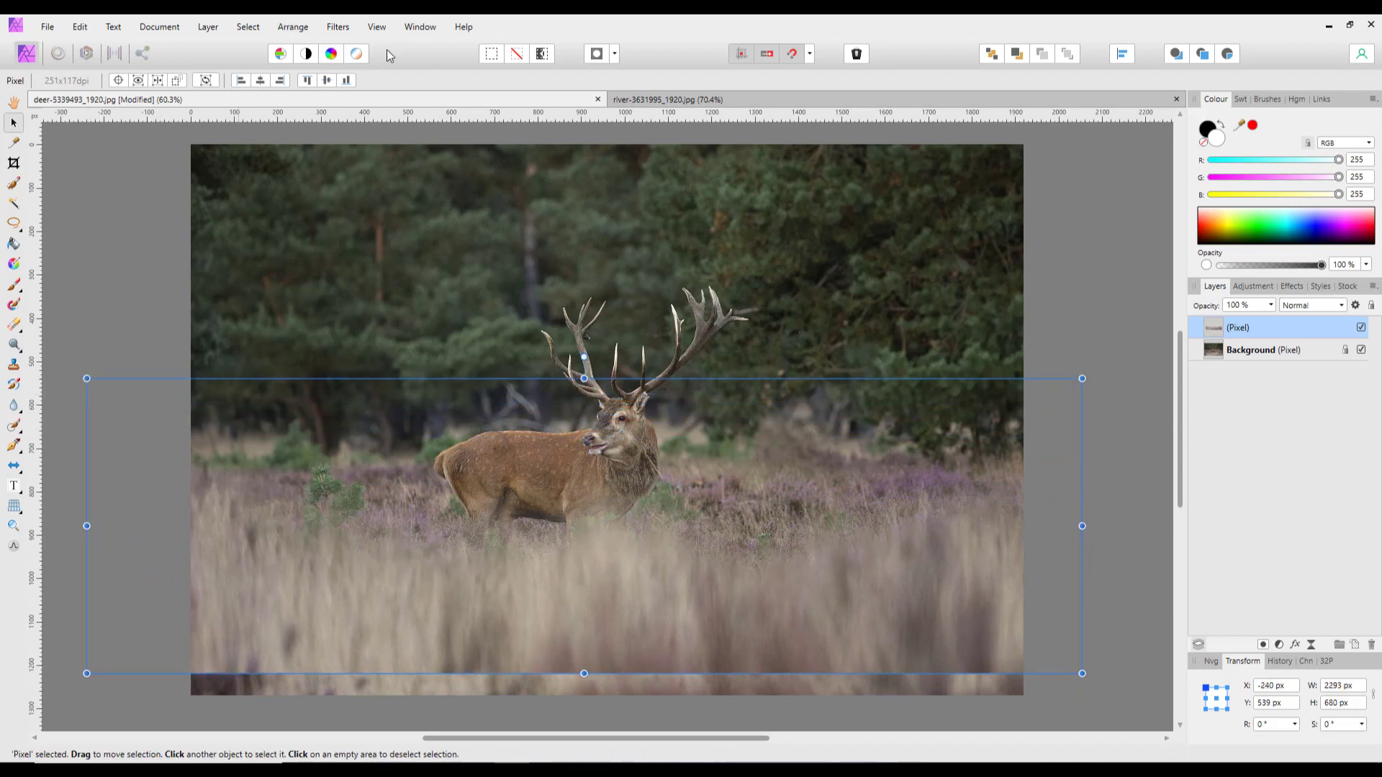
# Step: Flip the grass layer horizontally, then reposition it and scale it to 2626 × 844 px
pyautogui.click(295, 30)
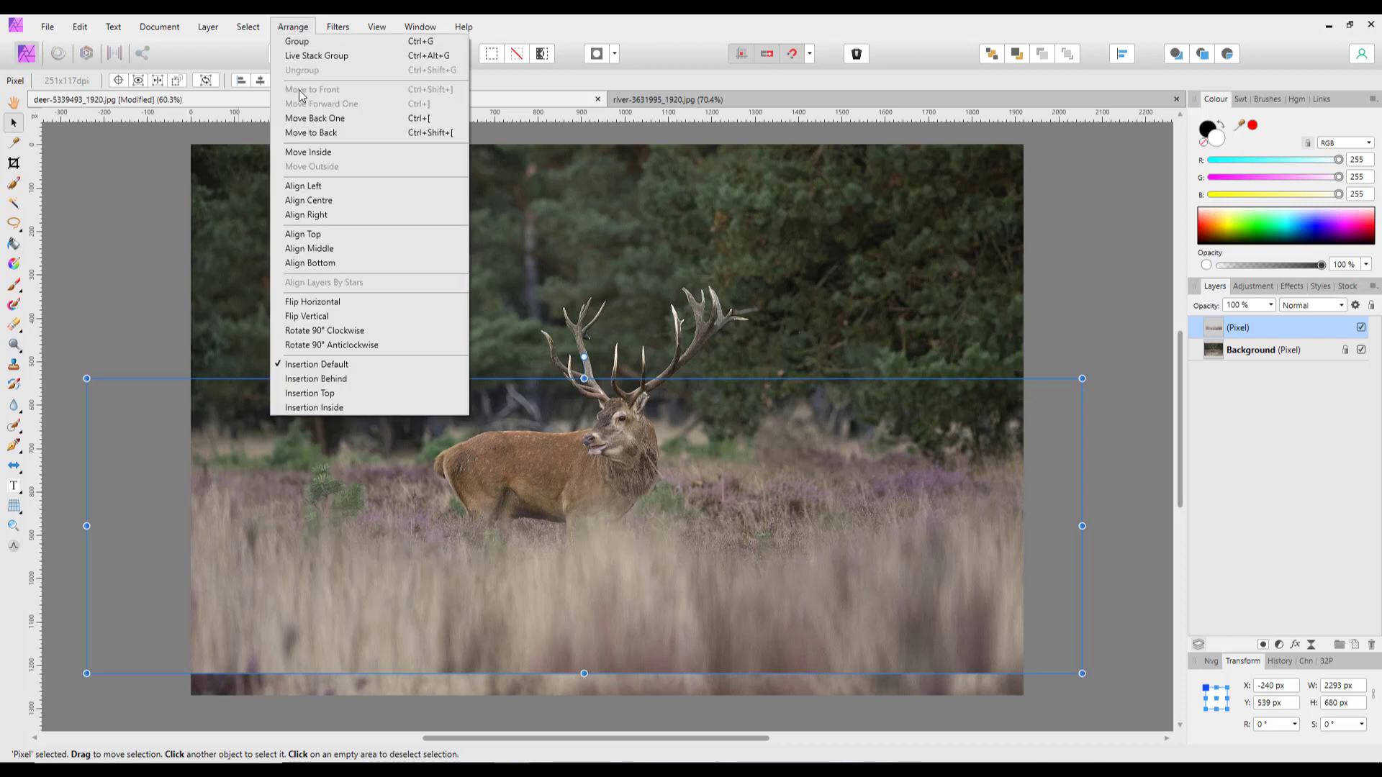
pyautogui.click(328, 302)
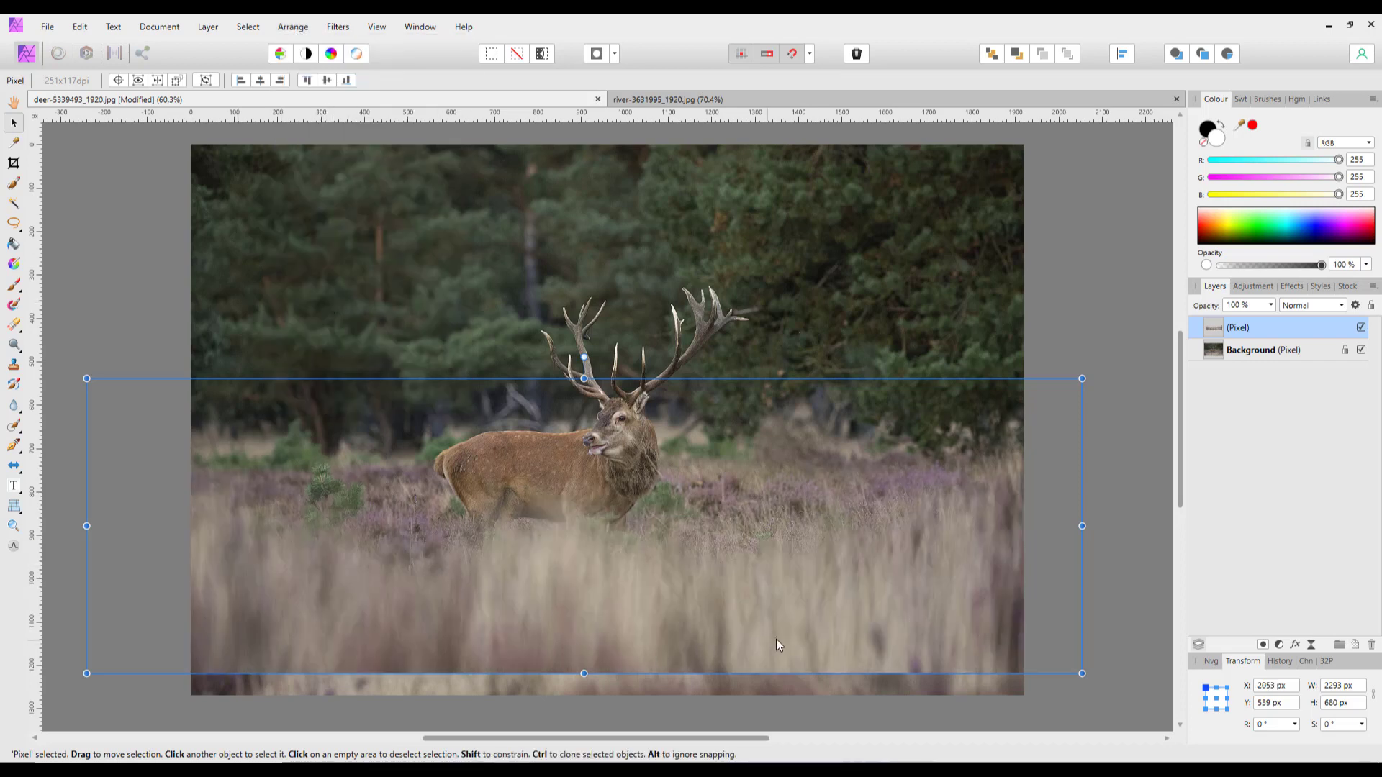
pyautogui.moveTo(829, 637); pyautogui.dragTo(626, 613)
pyautogui.moveTo(879, 647); pyautogui.dragTo(1012, 713)
pyautogui.moveTo(866, 650); pyautogui.dragTo(831, 636)
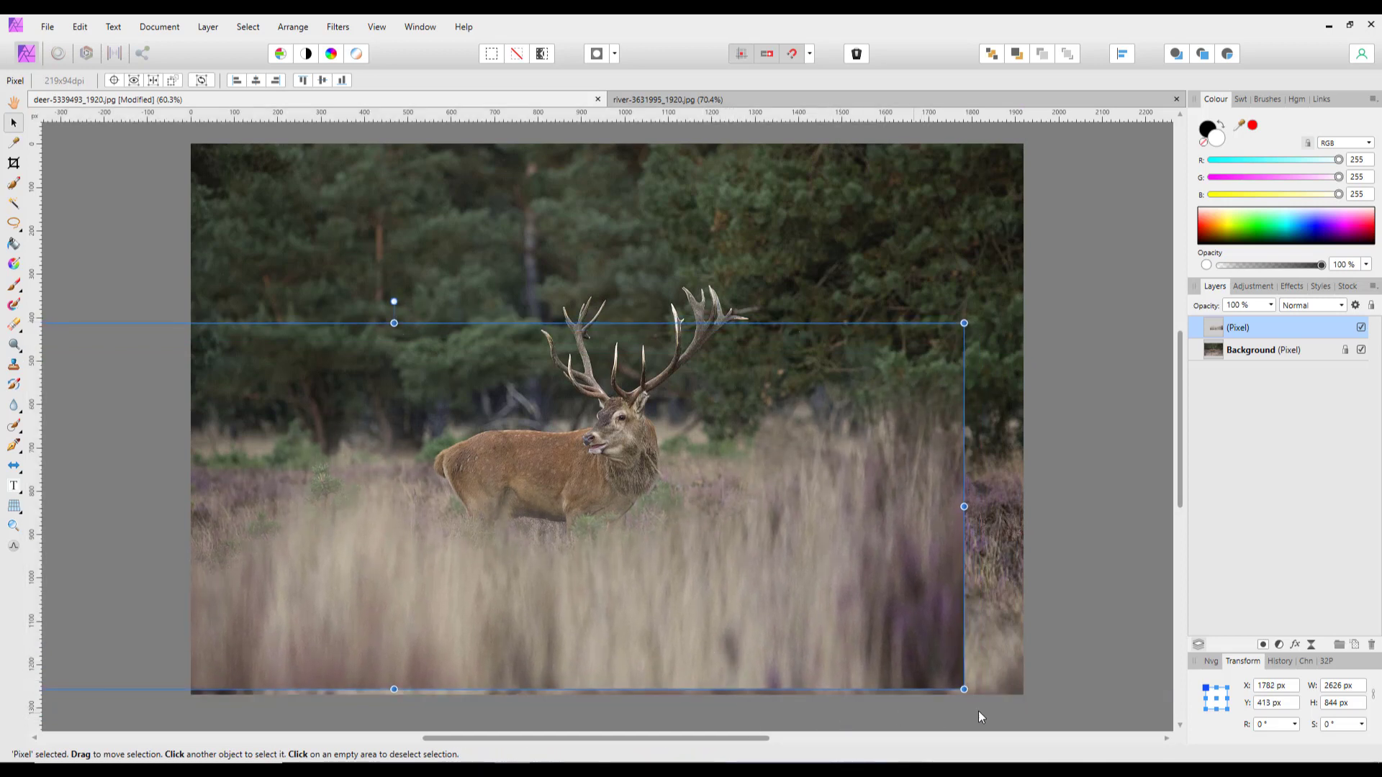
pyautogui.click(1085, 625)
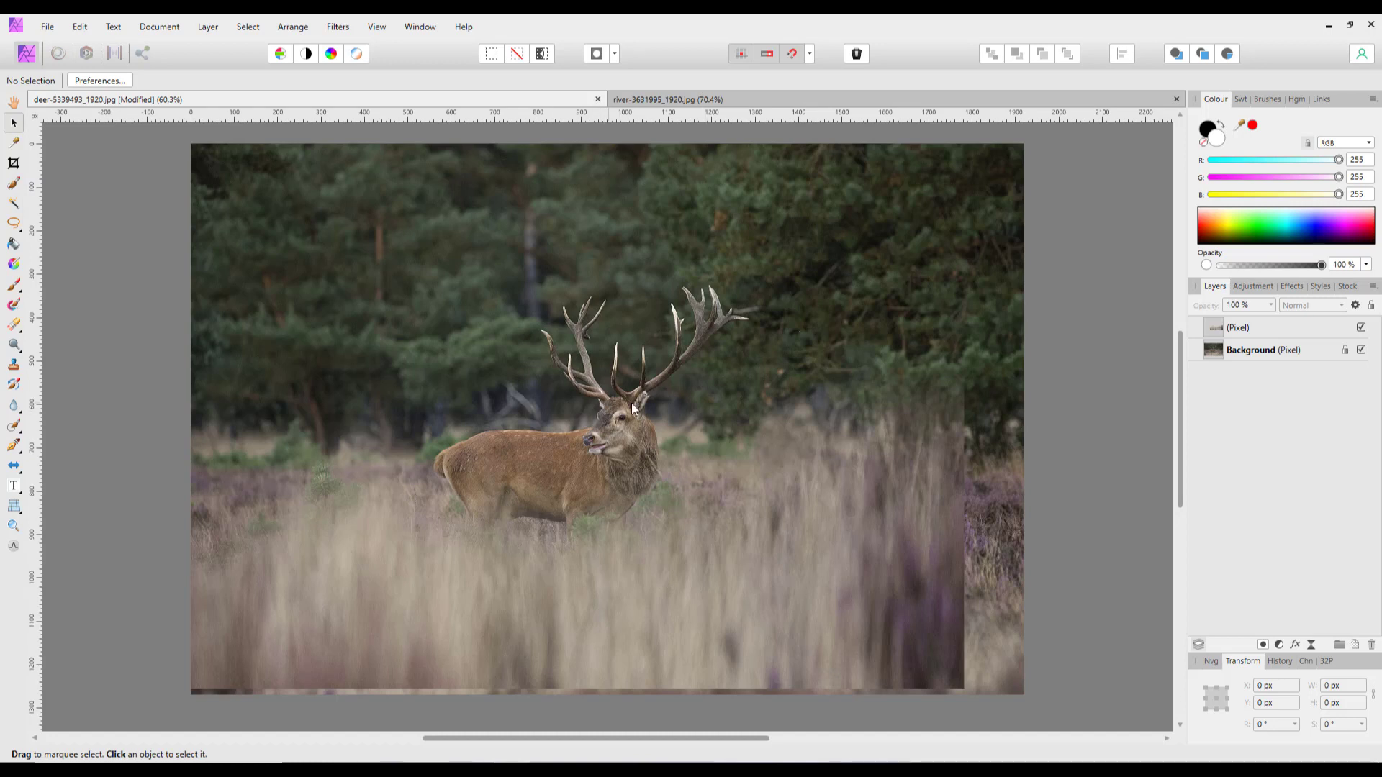
# Step: Crop the deer photo to about 1457 × 1025 px, cutting away the right side
pyautogui.click(17, 167)
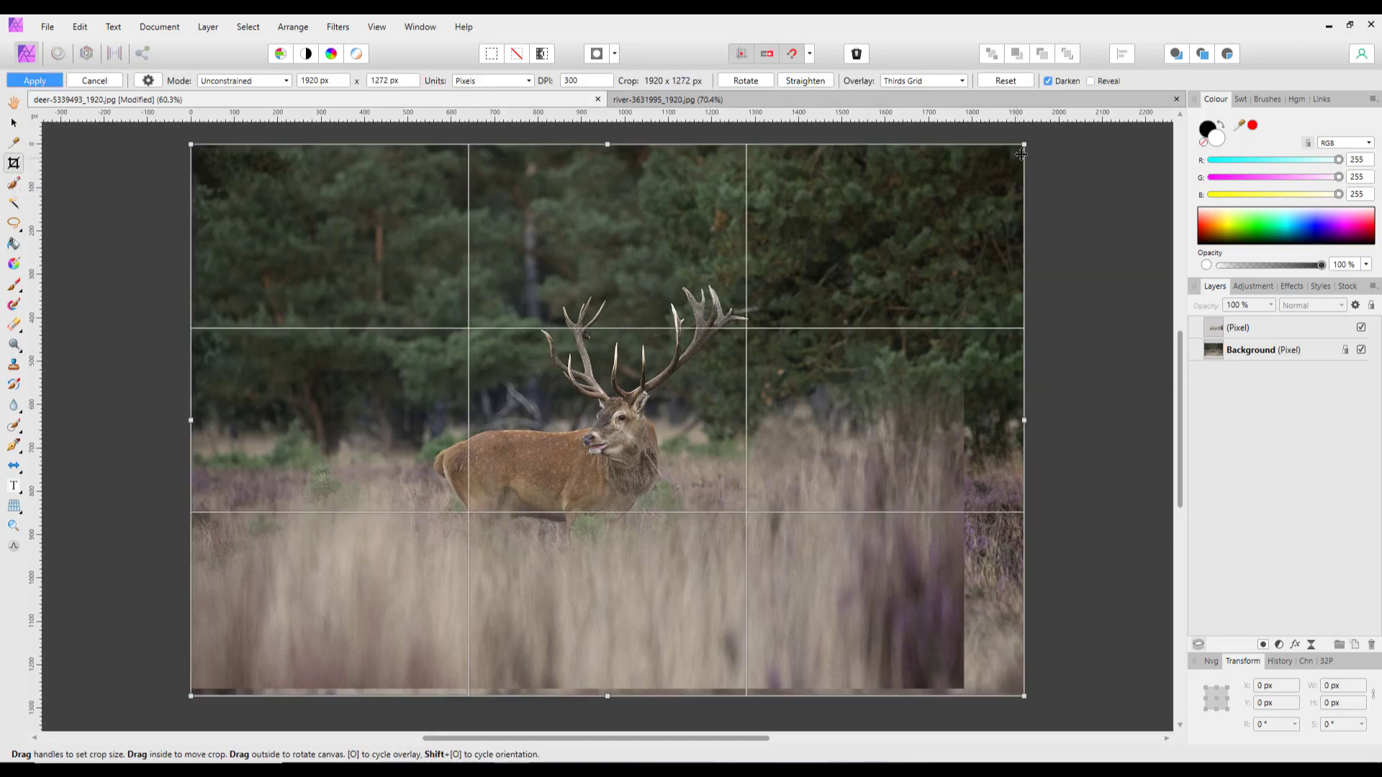
pyautogui.moveTo(1024, 144); pyautogui.dragTo(823, 280)
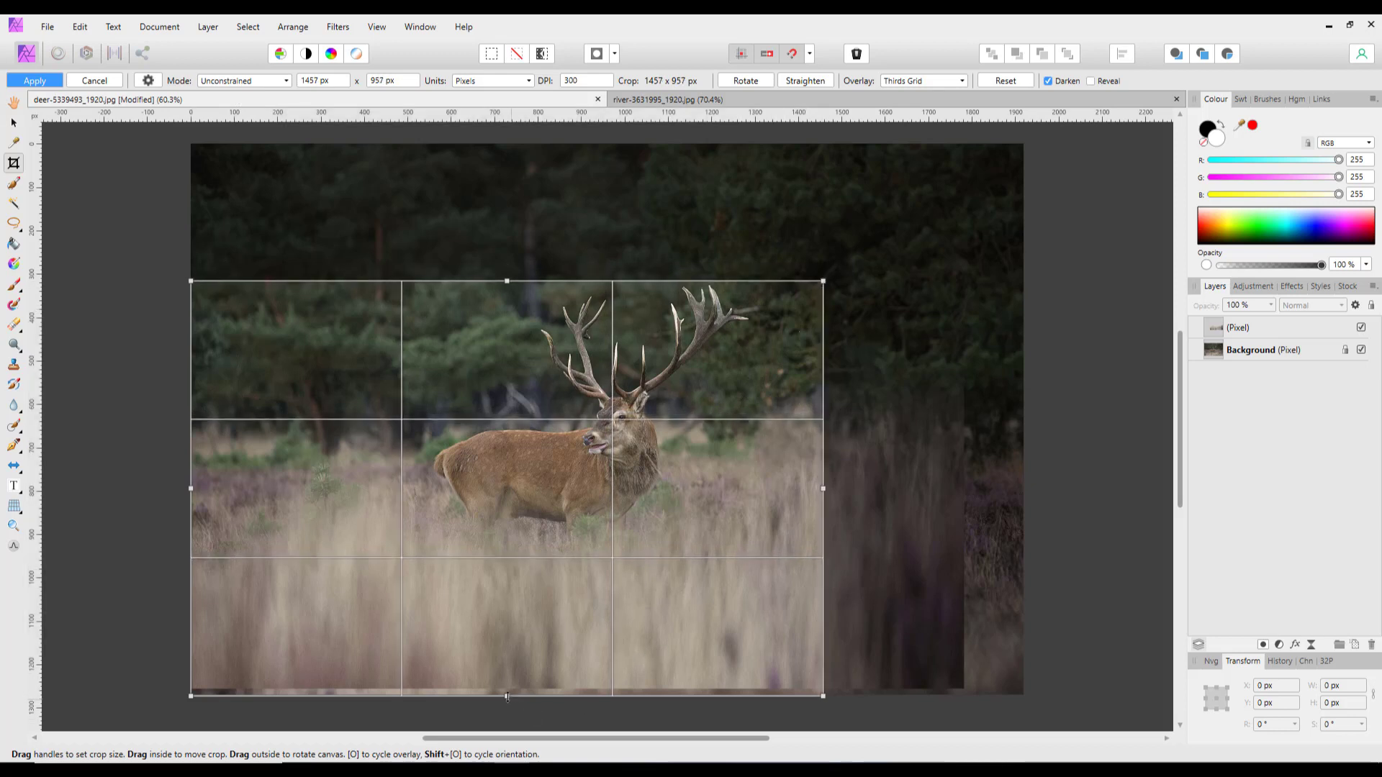
pyautogui.moveTo(507, 696); pyautogui.dragTo(506, 673)
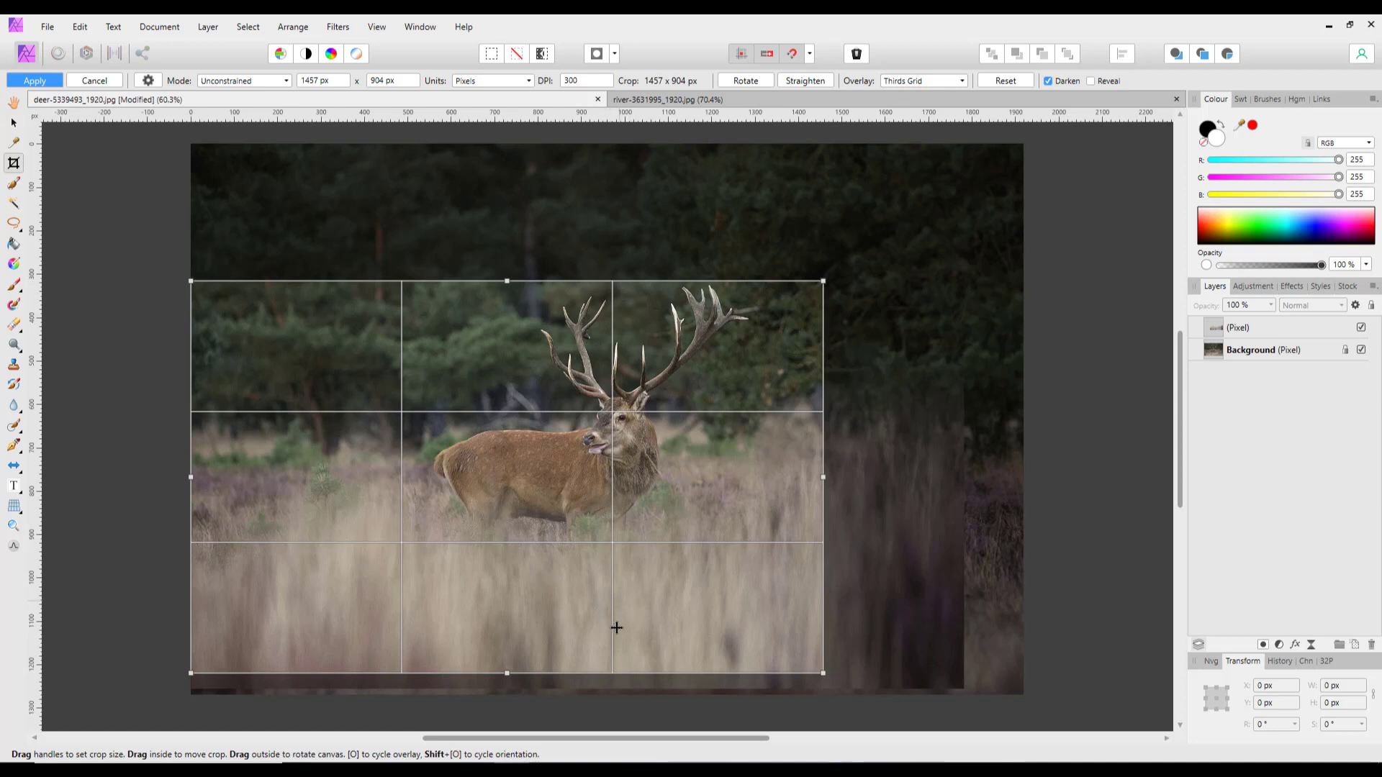
pyautogui.moveTo(510, 674); pyautogui.dragTo(514, 624)
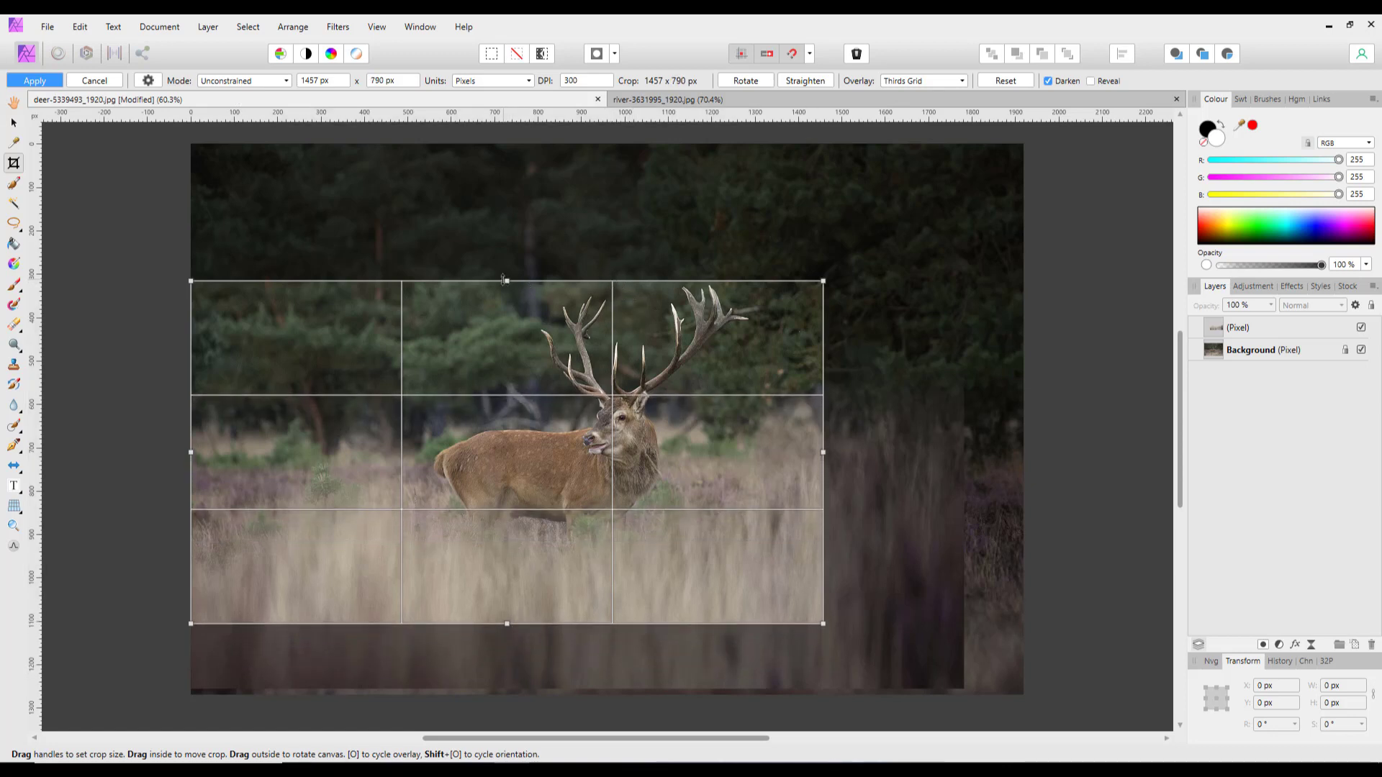
pyautogui.moveTo(507, 282); pyautogui.dragTo(519, 180)
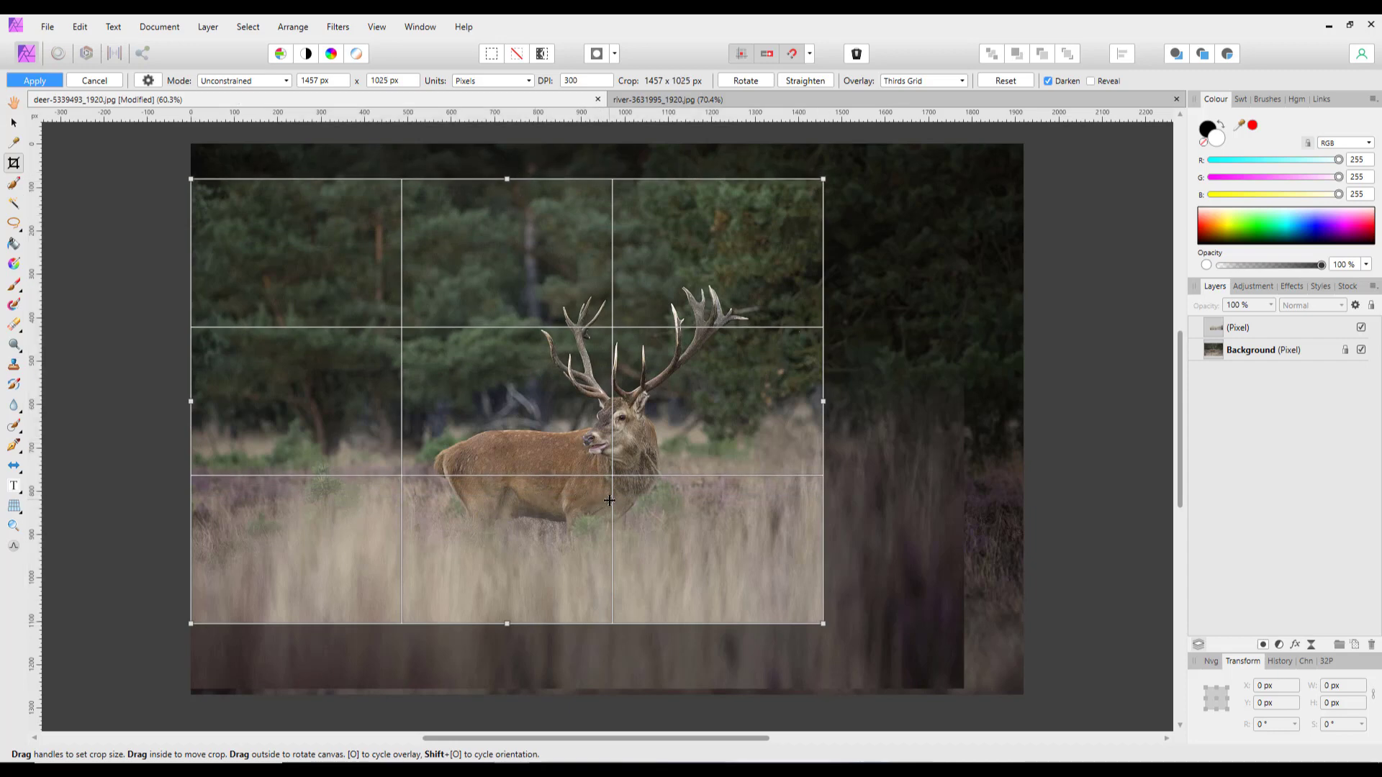
pyautogui.press('Return')
pyautogui.press('h')
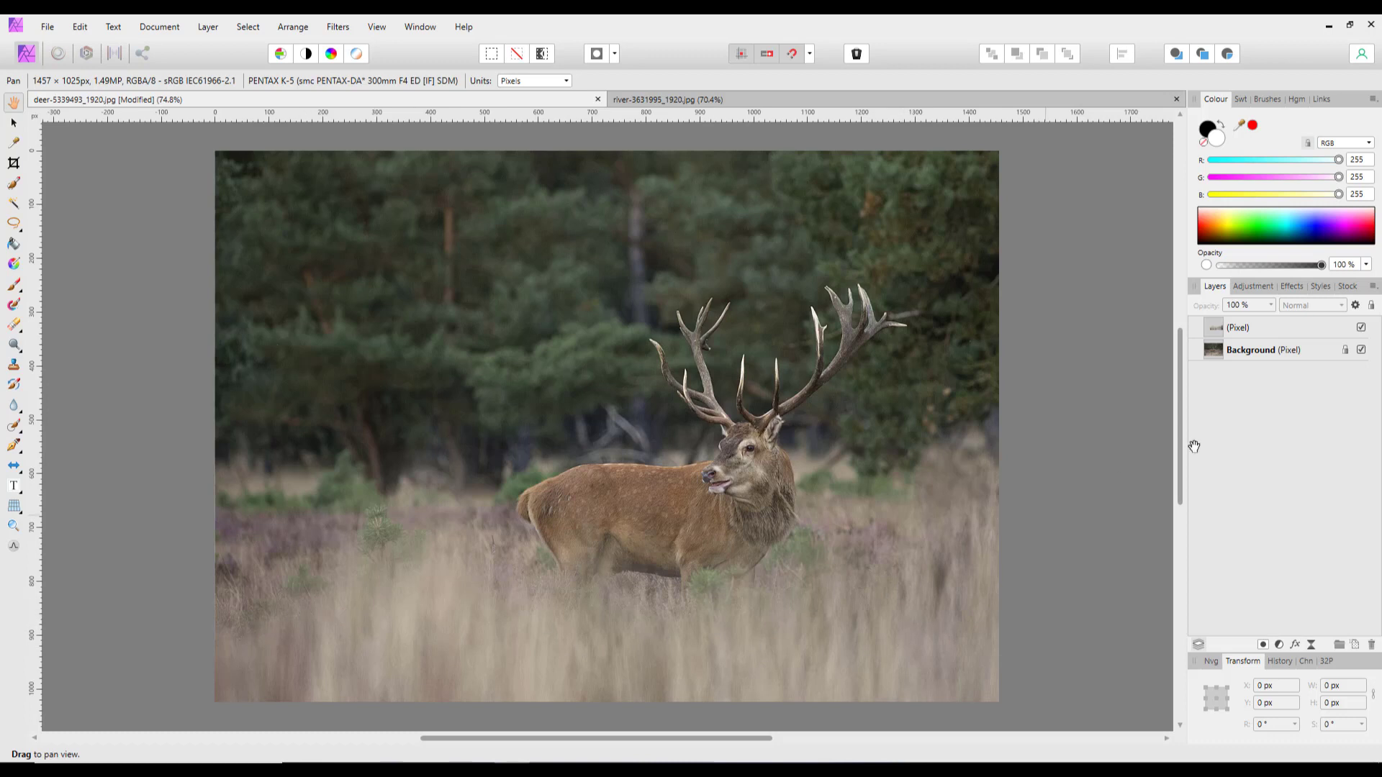
pyautogui.click(1361, 328)
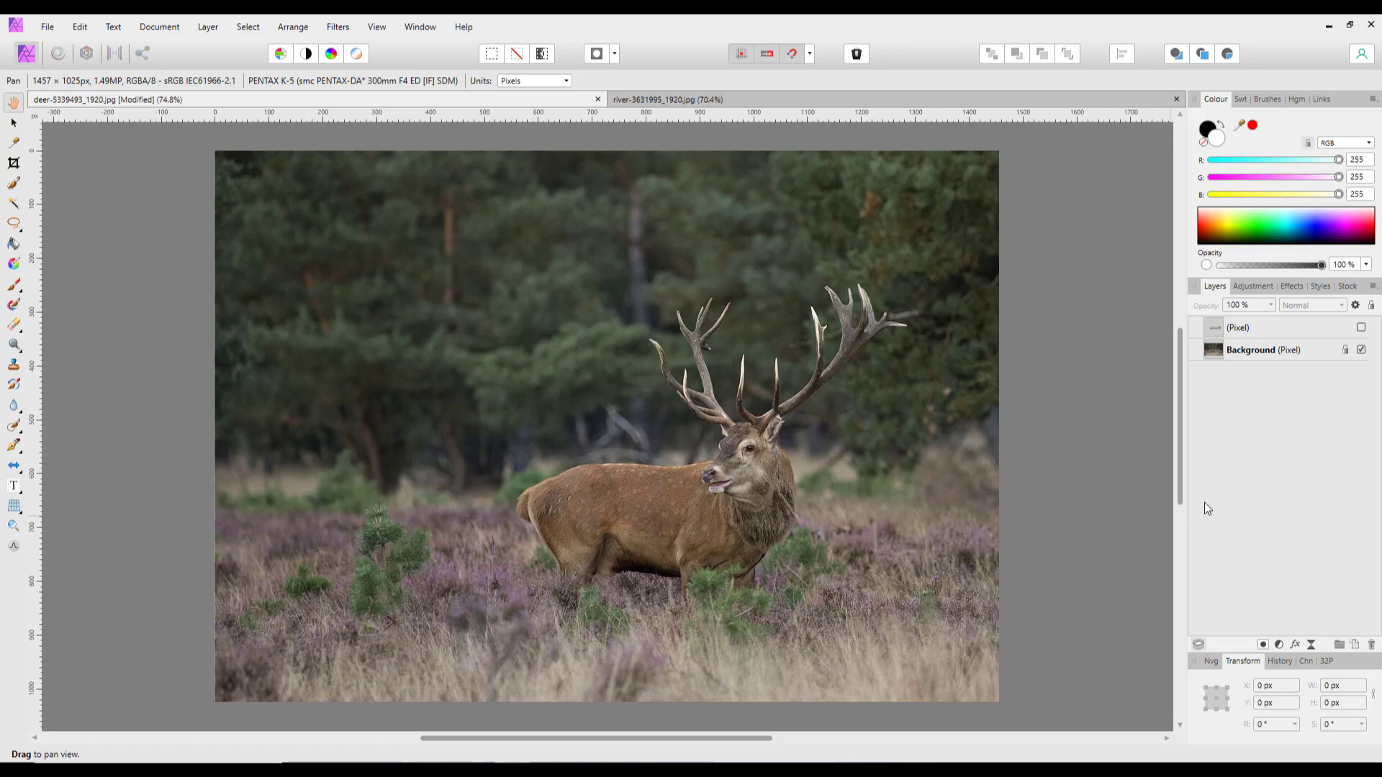
pyautogui.click(1361, 328)
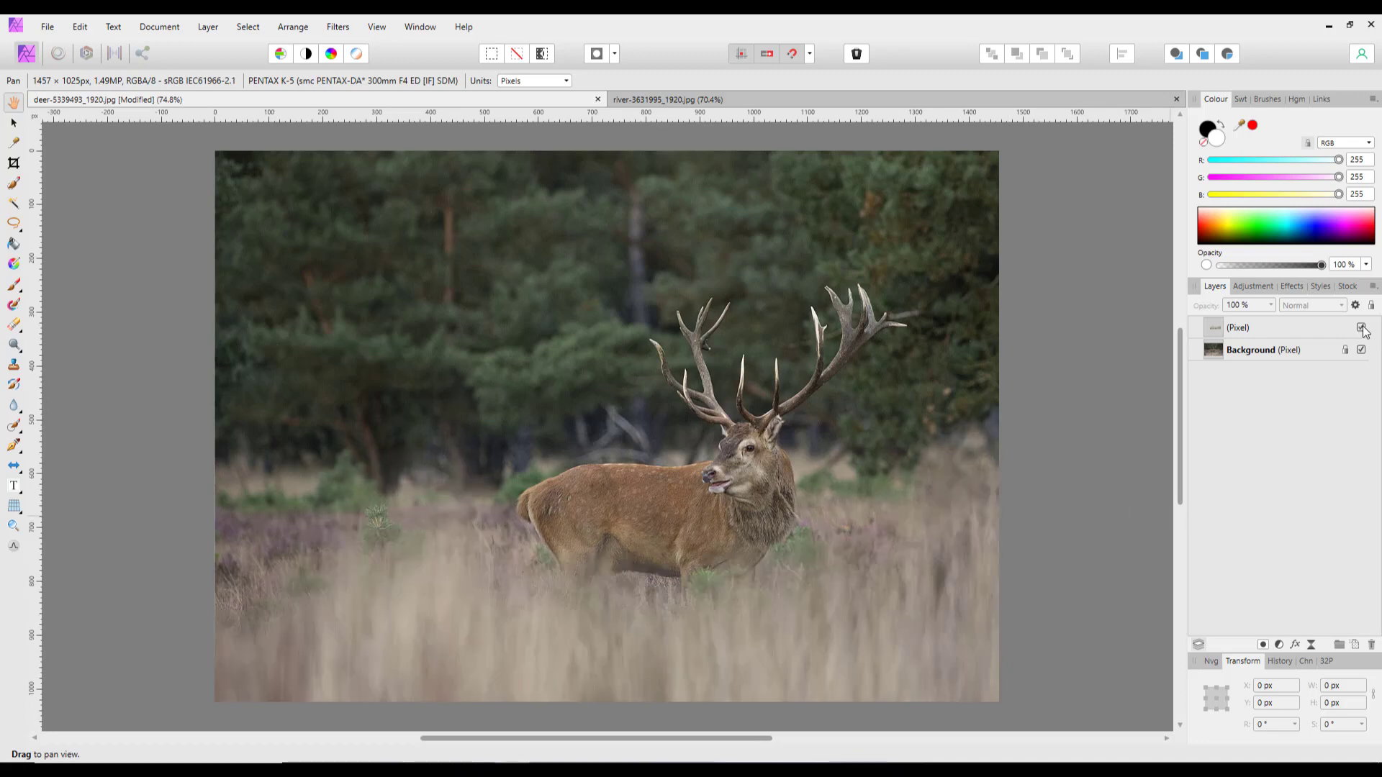
pyautogui.click(1360, 327)
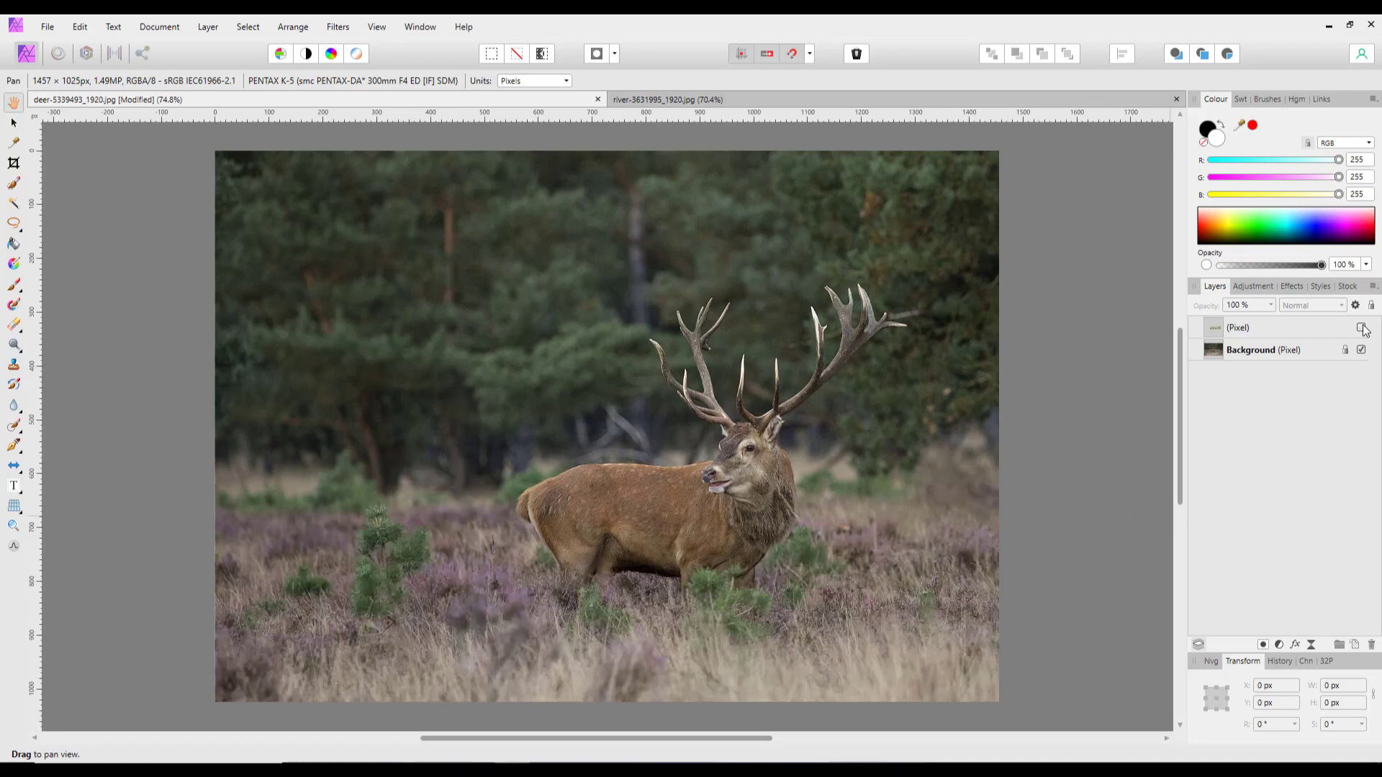
pyautogui.click(1361, 328)
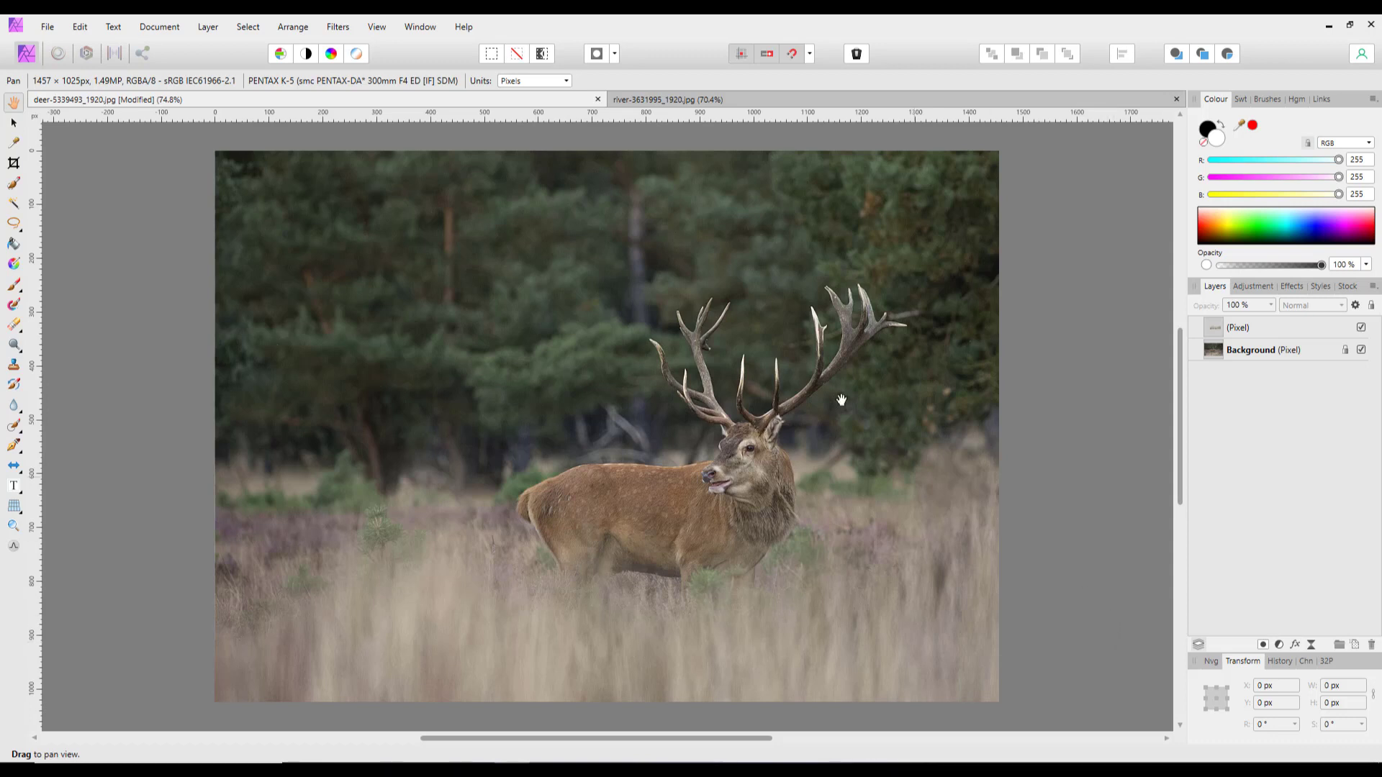
# Step: Bring the river-3631995_1920.jpg document tab to the front
pyautogui.click(795, 102)
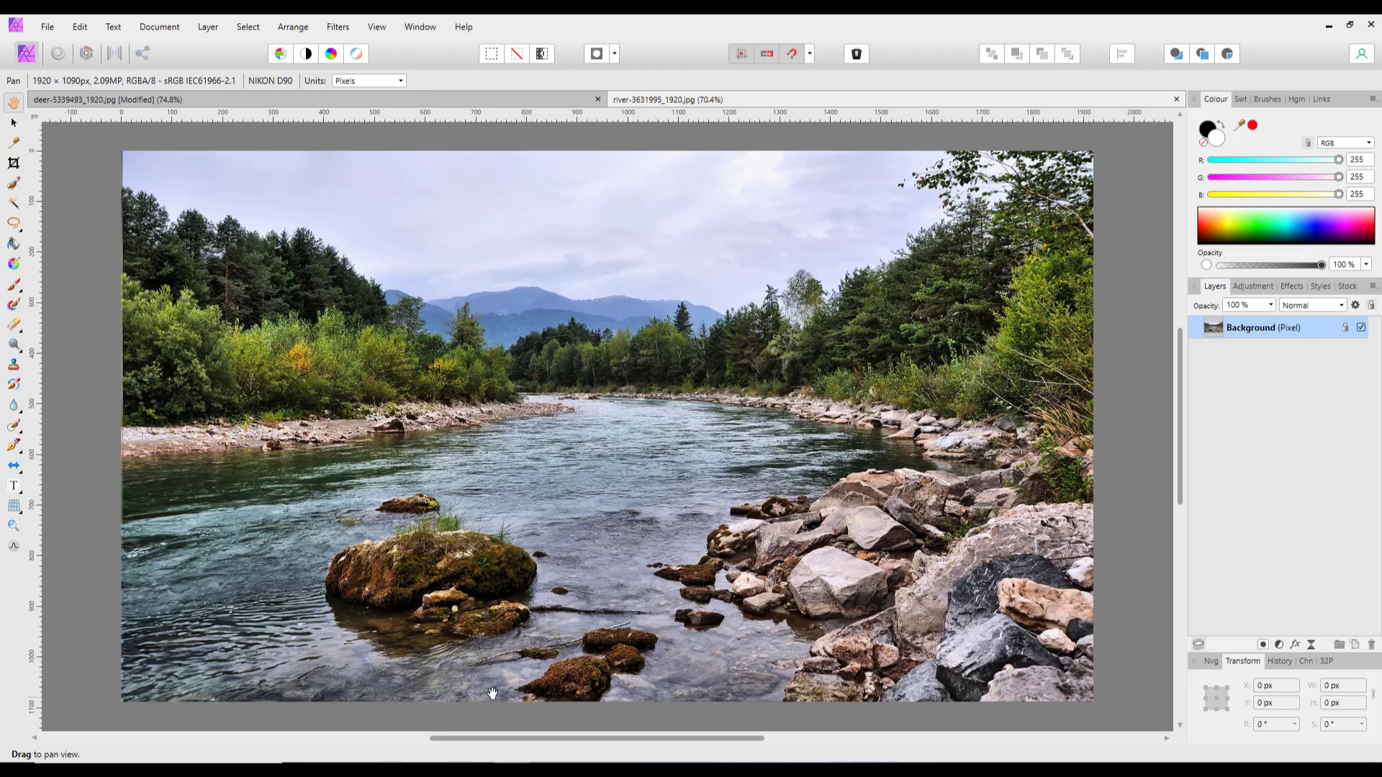
# Step: Lasso the foreground rocks and water at the bottom centre, about 464 × 169 px
pyautogui.click(15, 224)
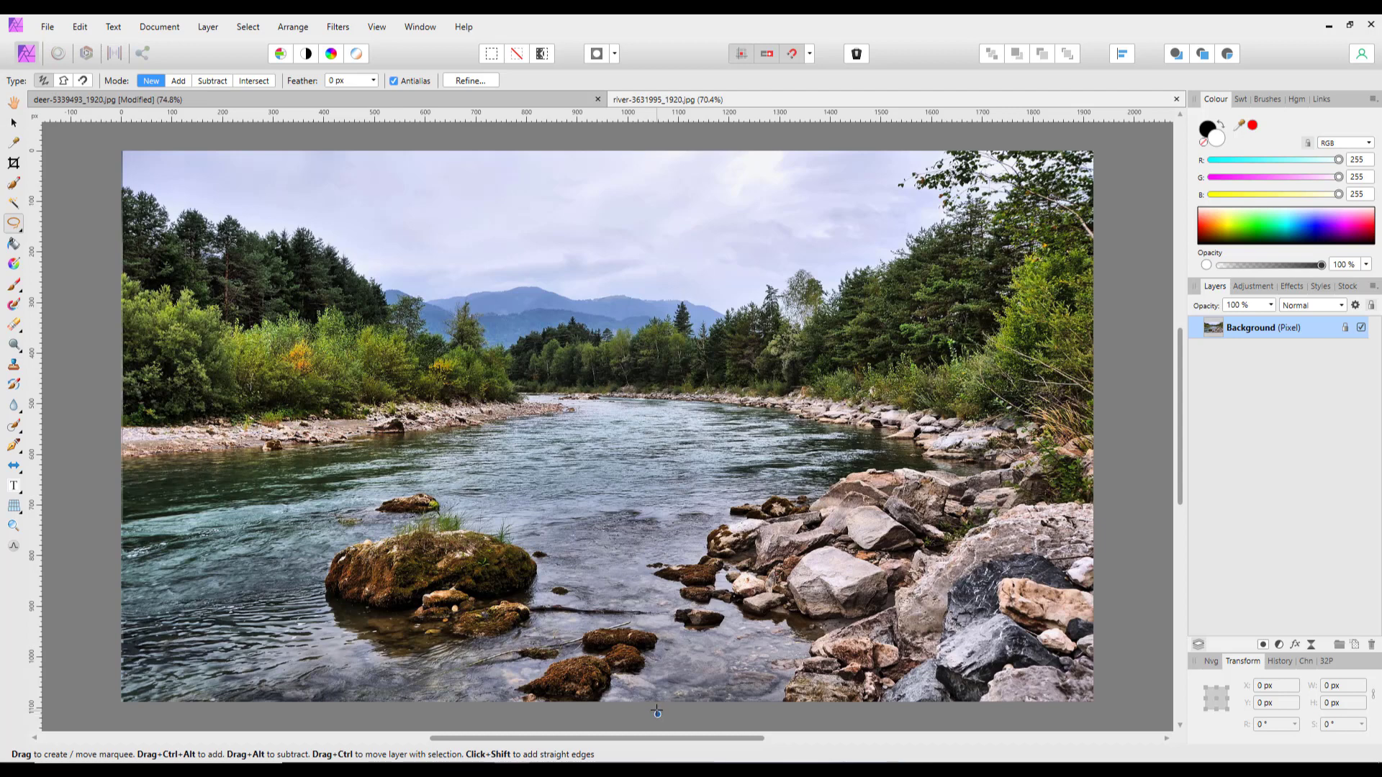
pyautogui.moveTo(657, 711)
pyautogui.mouseDown()
pyautogui.moveTo(676, 634)
pyautogui.moveTo(607, 617)
pyautogui.moveTo(469, 657)
pyautogui.moveTo(444, 699)
pyautogui.moveTo(445, 719)
pyautogui.moveTo(463, 723)
pyautogui.moveTo(658, 714)
pyautogui.mouseUp()
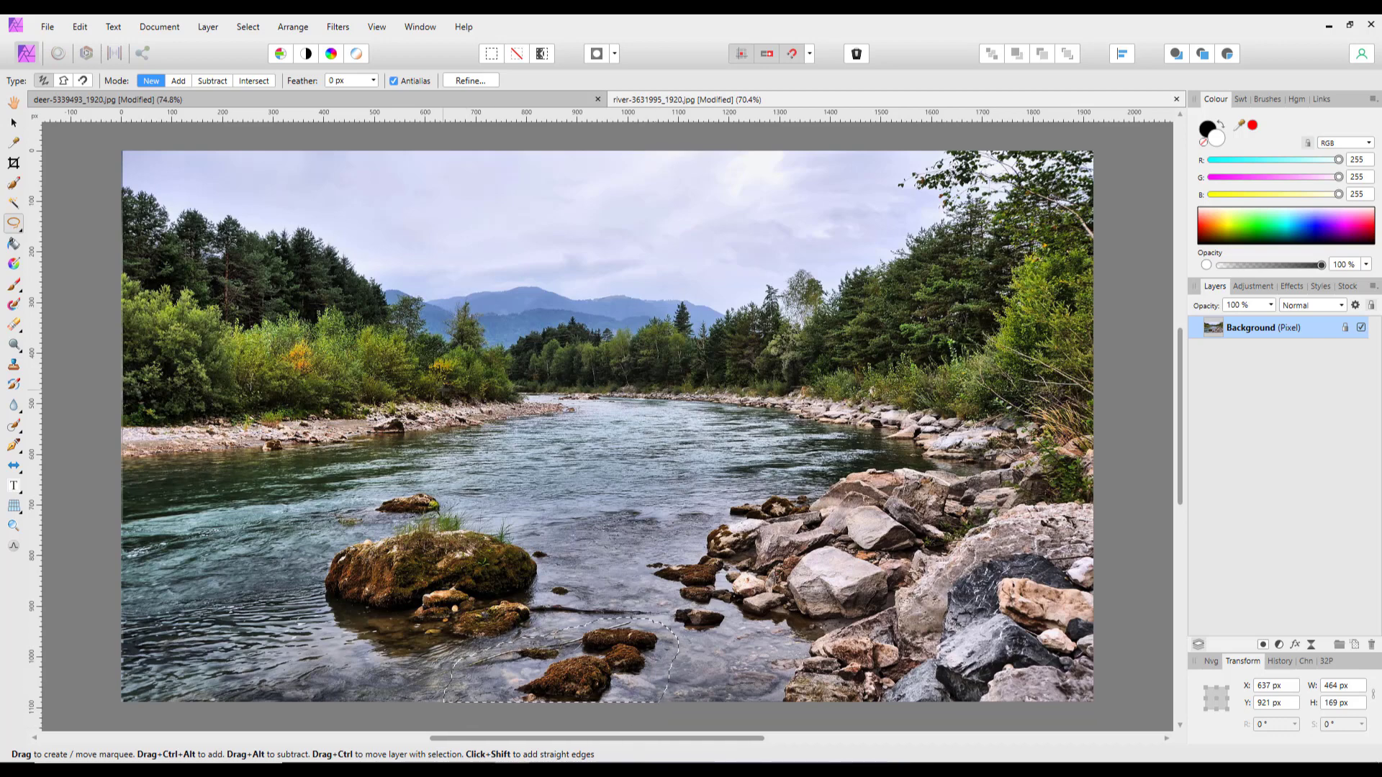
# Step: In Refine Selection, set a 9 px feather and choose New layer as the output
pyautogui.click(467, 80)
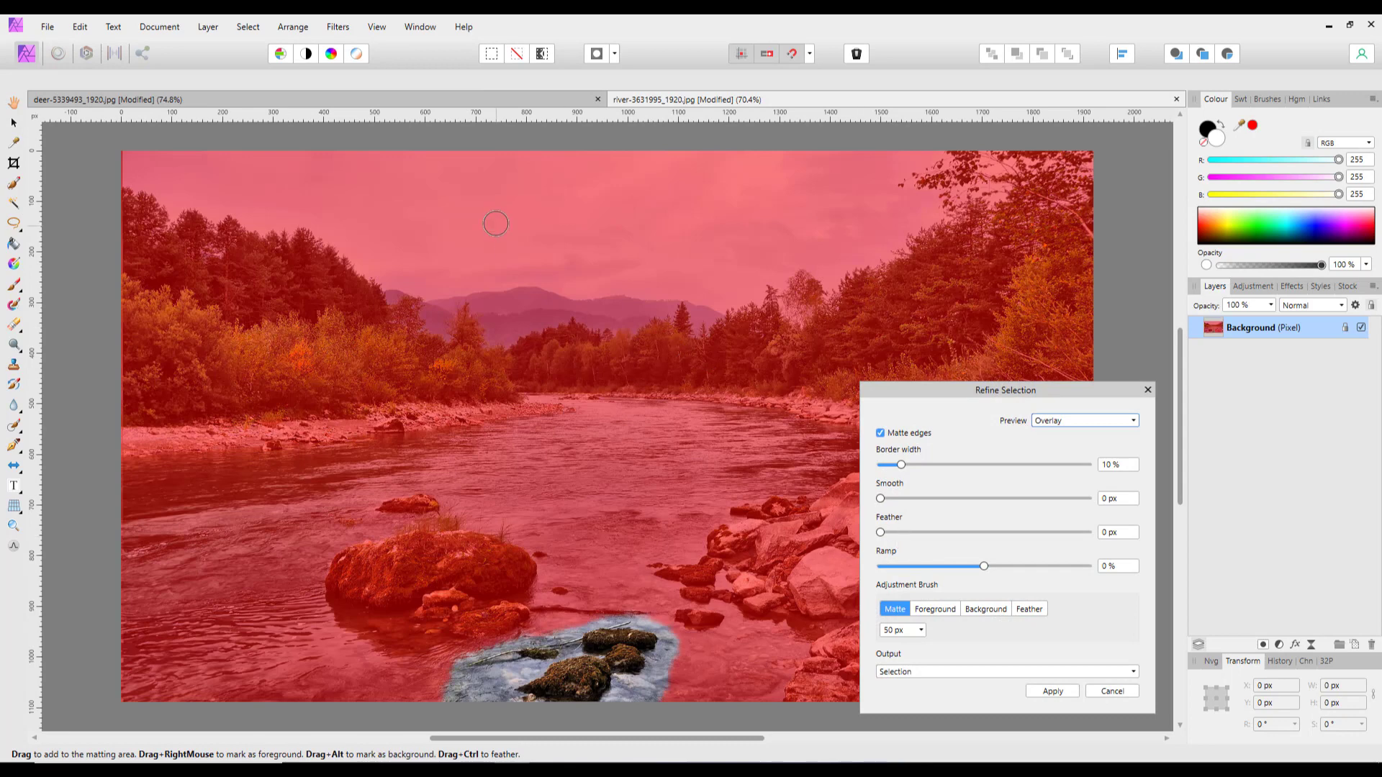
pyautogui.moveTo(881, 534); pyautogui.dragTo(901, 541)
pyautogui.click(1134, 672)
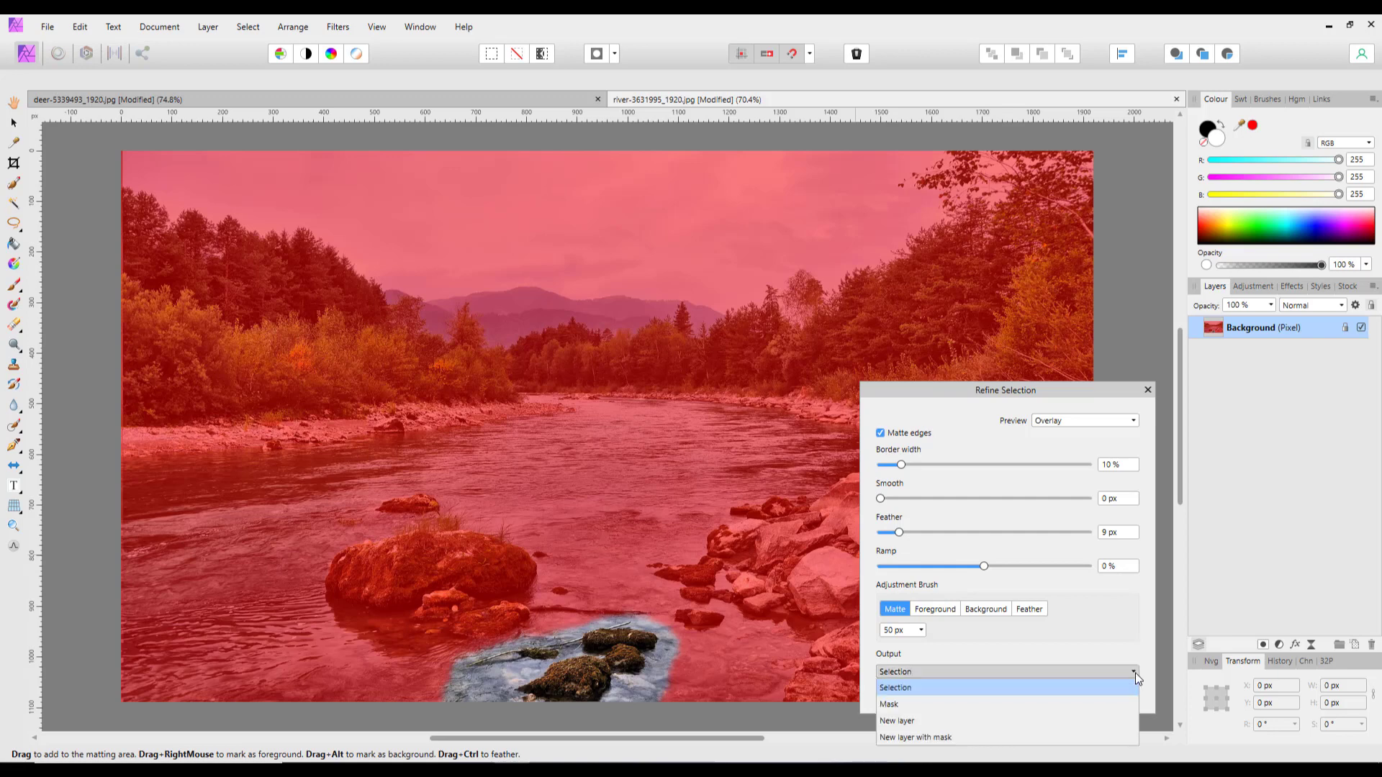
pyautogui.click(910, 722)
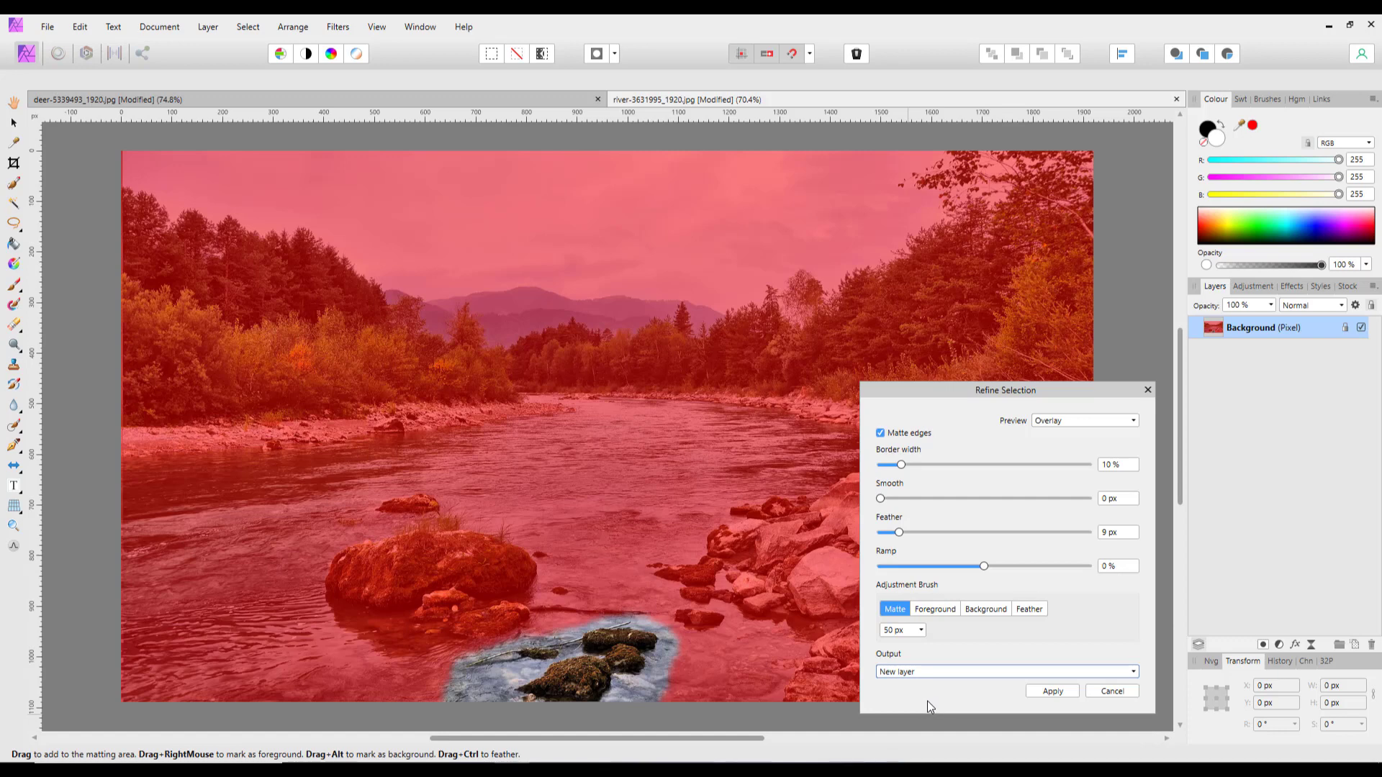
pyautogui.click(1133, 673)
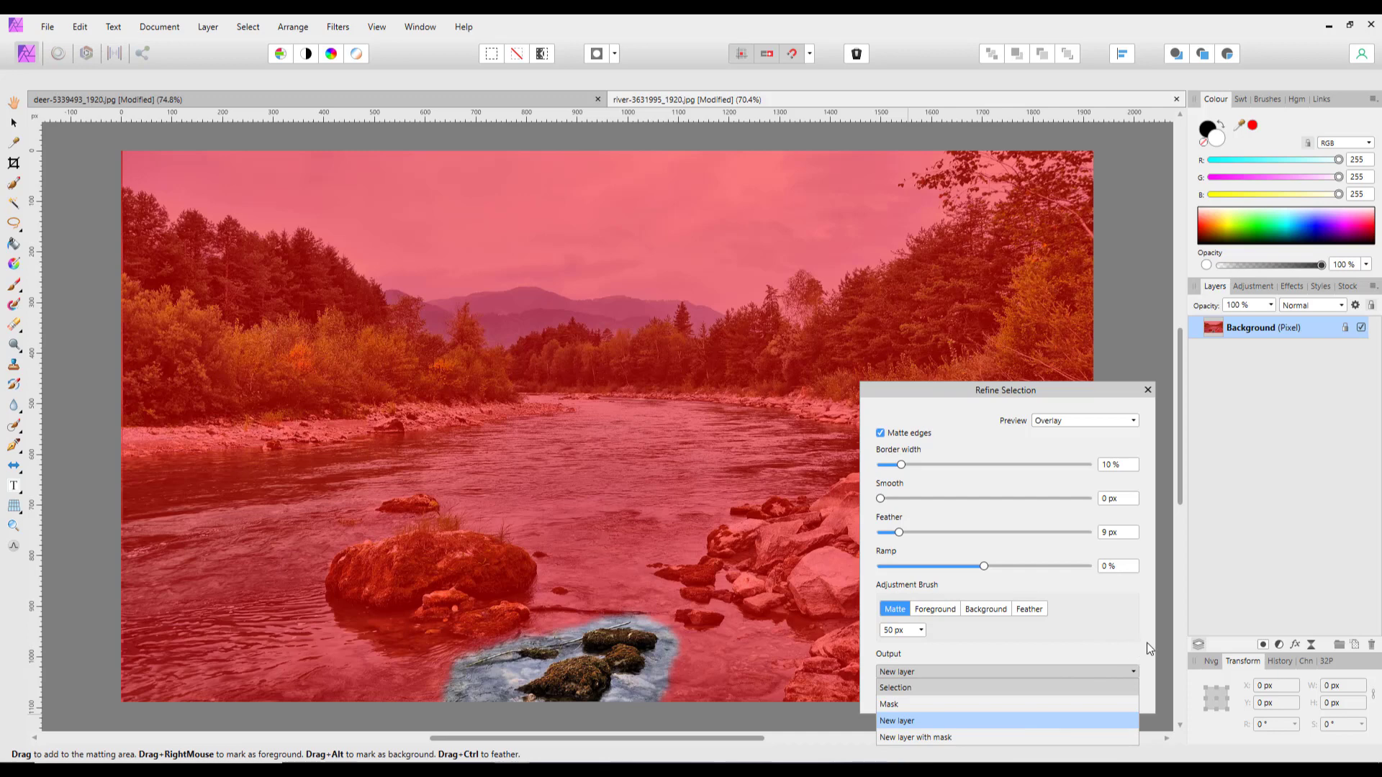
pyautogui.click(1125, 643)
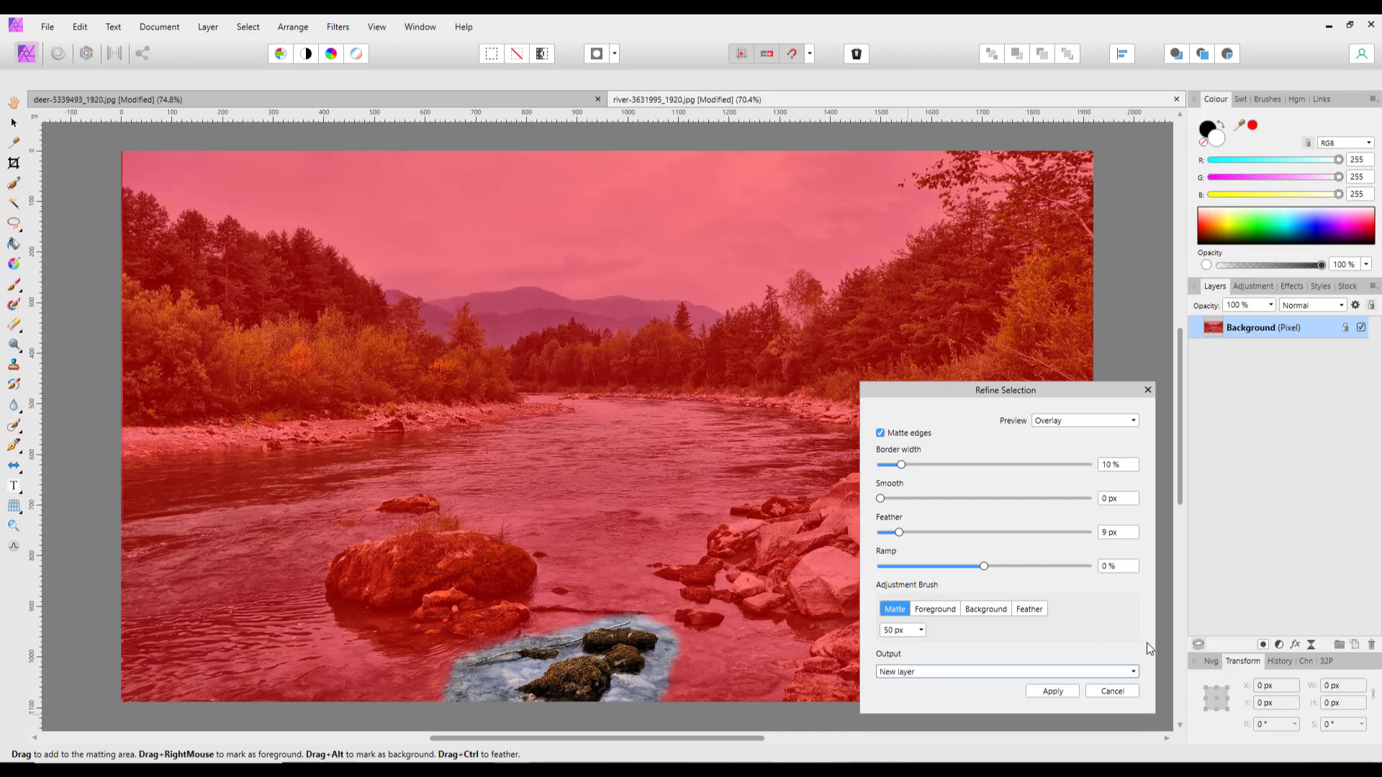
# Step: Apply the refinement to create the rocks layer and make the Background layer visible again
pyautogui.click(1050, 697)
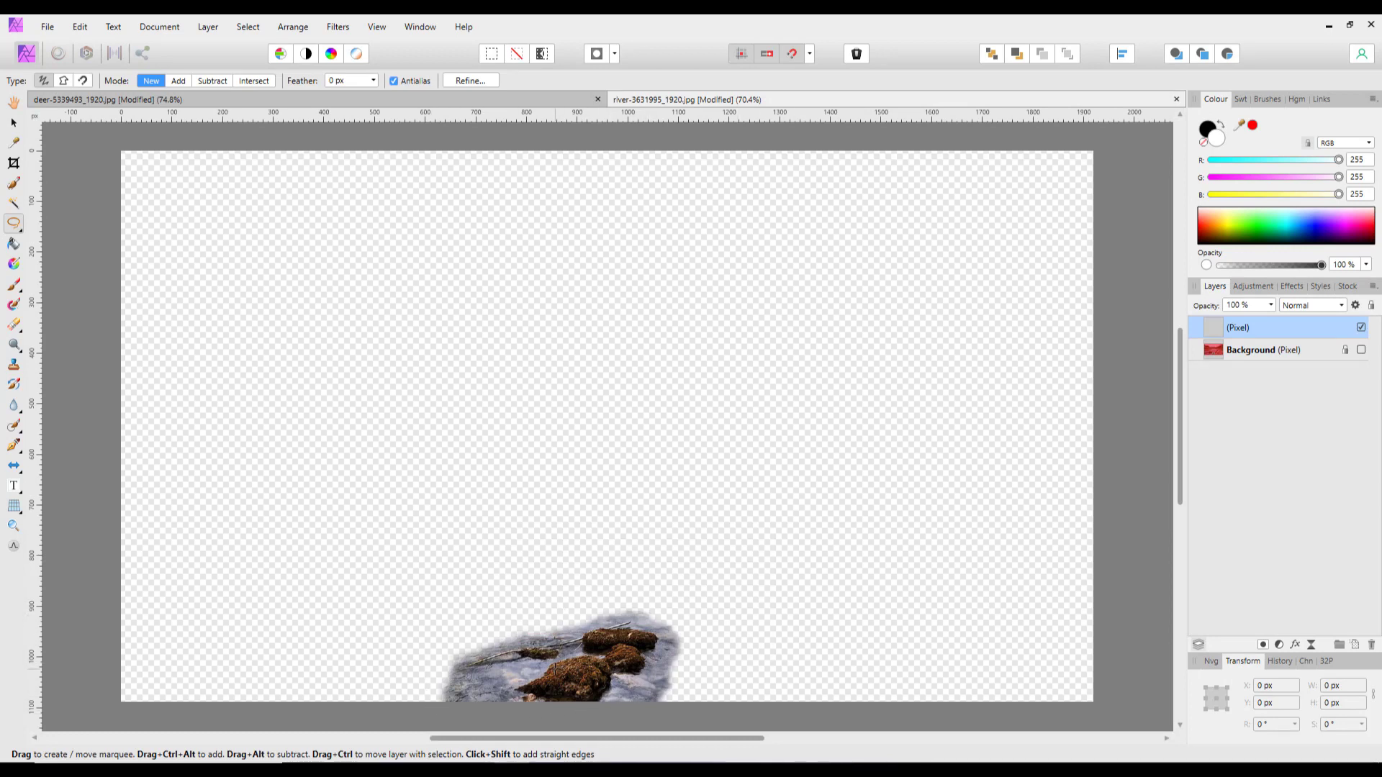
pyautogui.click(1361, 350)
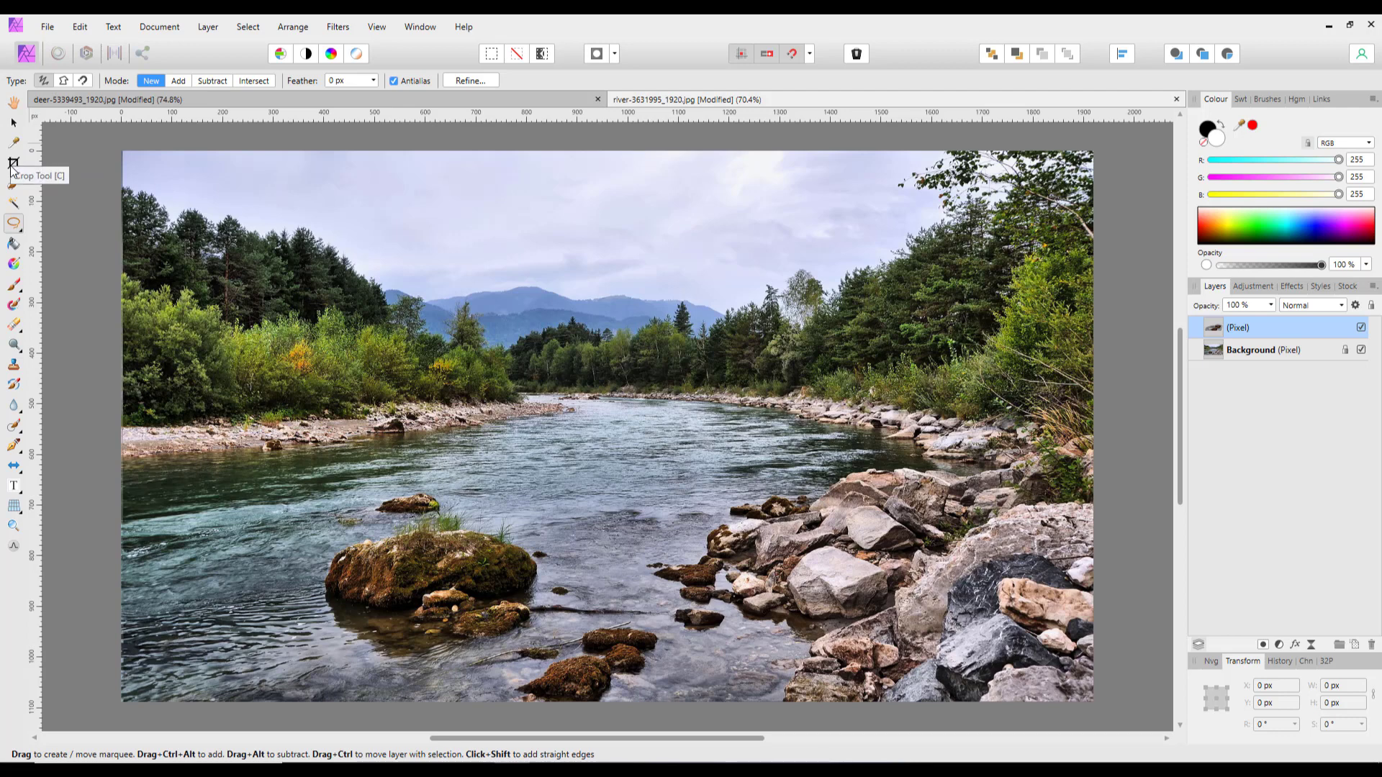
# Step: With the Move tool, shift the copied rocks layer slightly up in the foreground
pyautogui.click(13, 123)
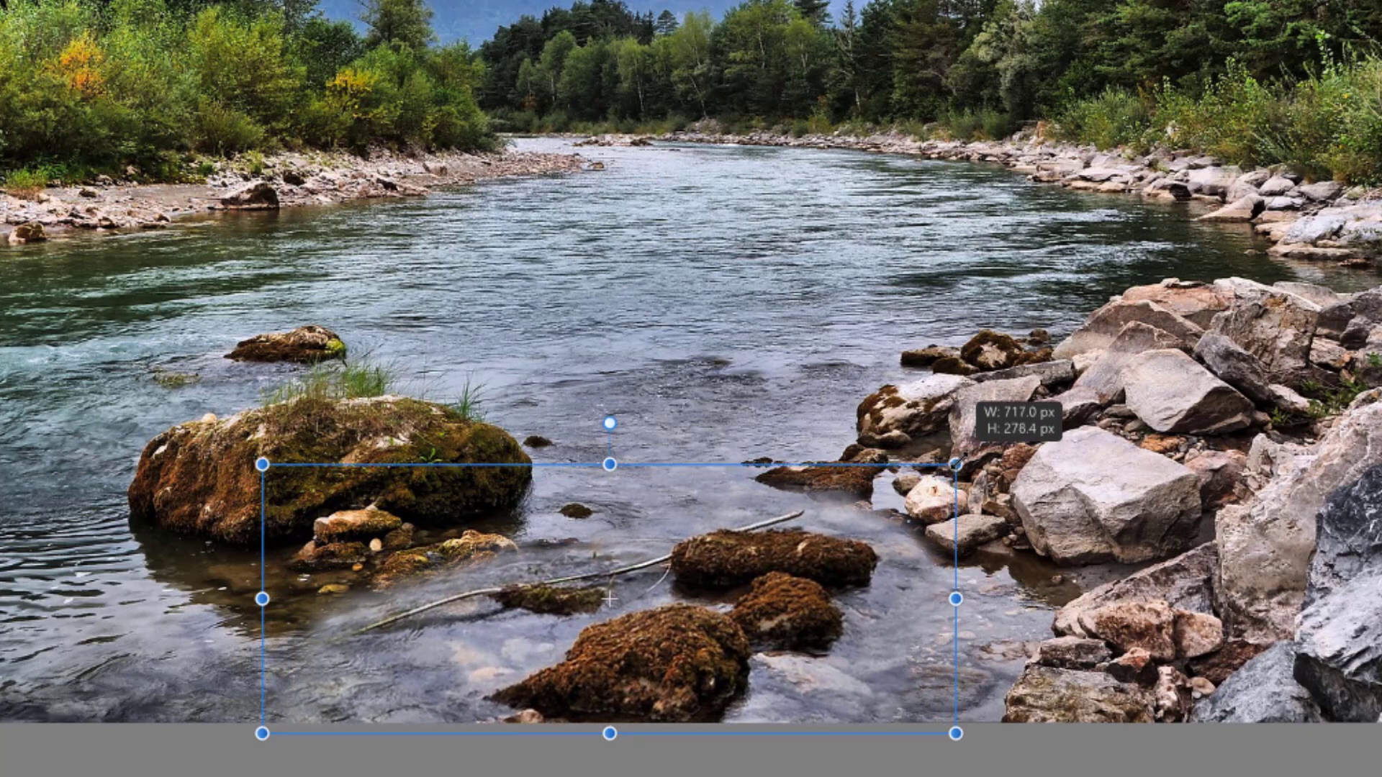
pyautogui.moveTo(670, 663); pyautogui.dragTo(669, 646)
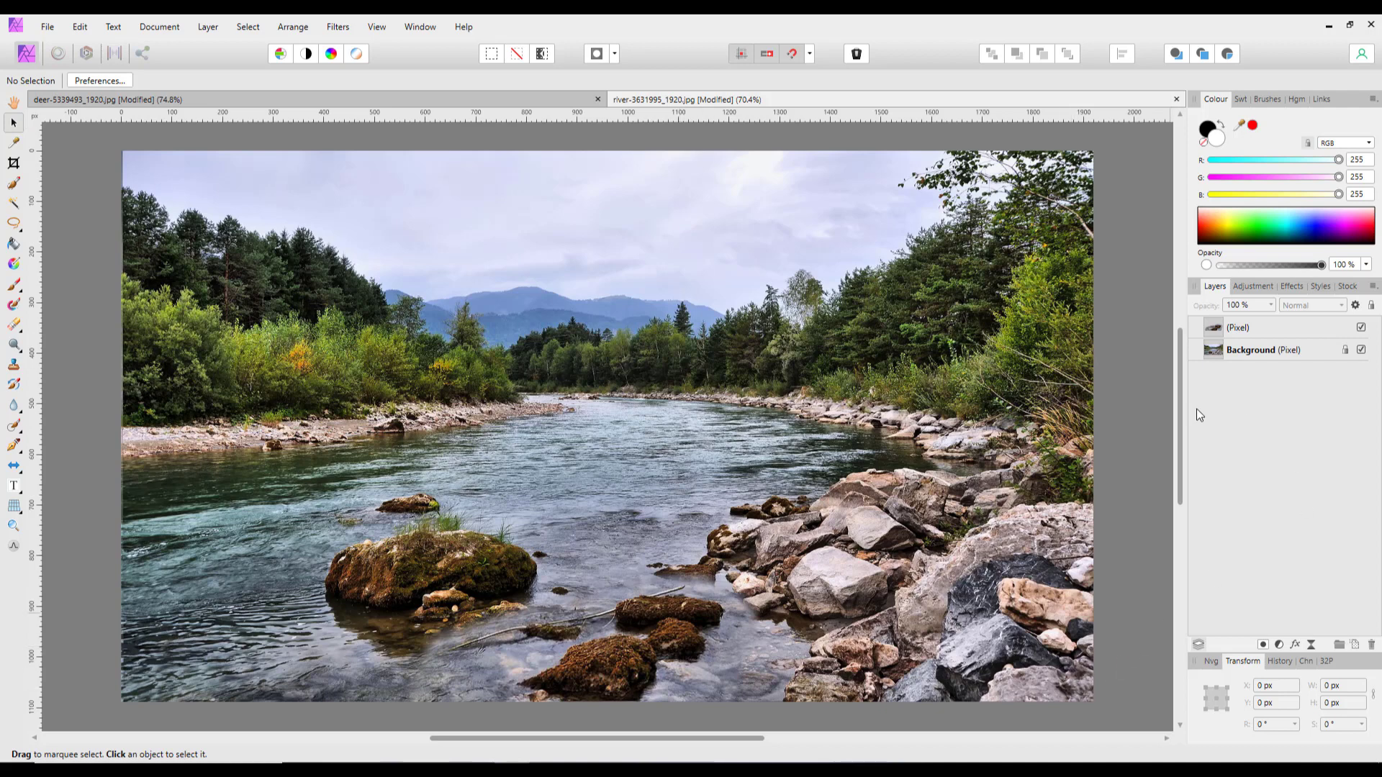
# Step: Select the copied rocks (Pixel) layer and attach a layer mask to it
pyautogui.click(1255, 326)
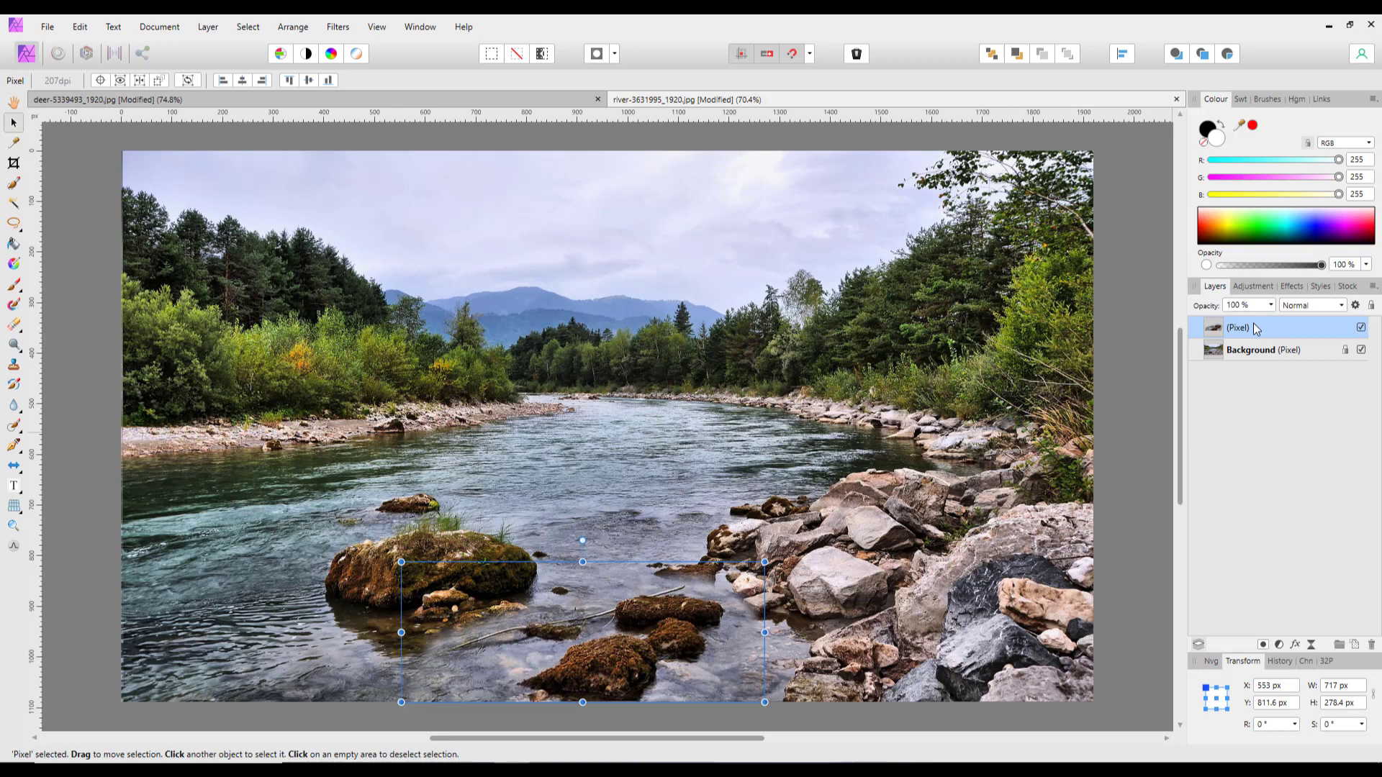
pyautogui.click(1263, 646)
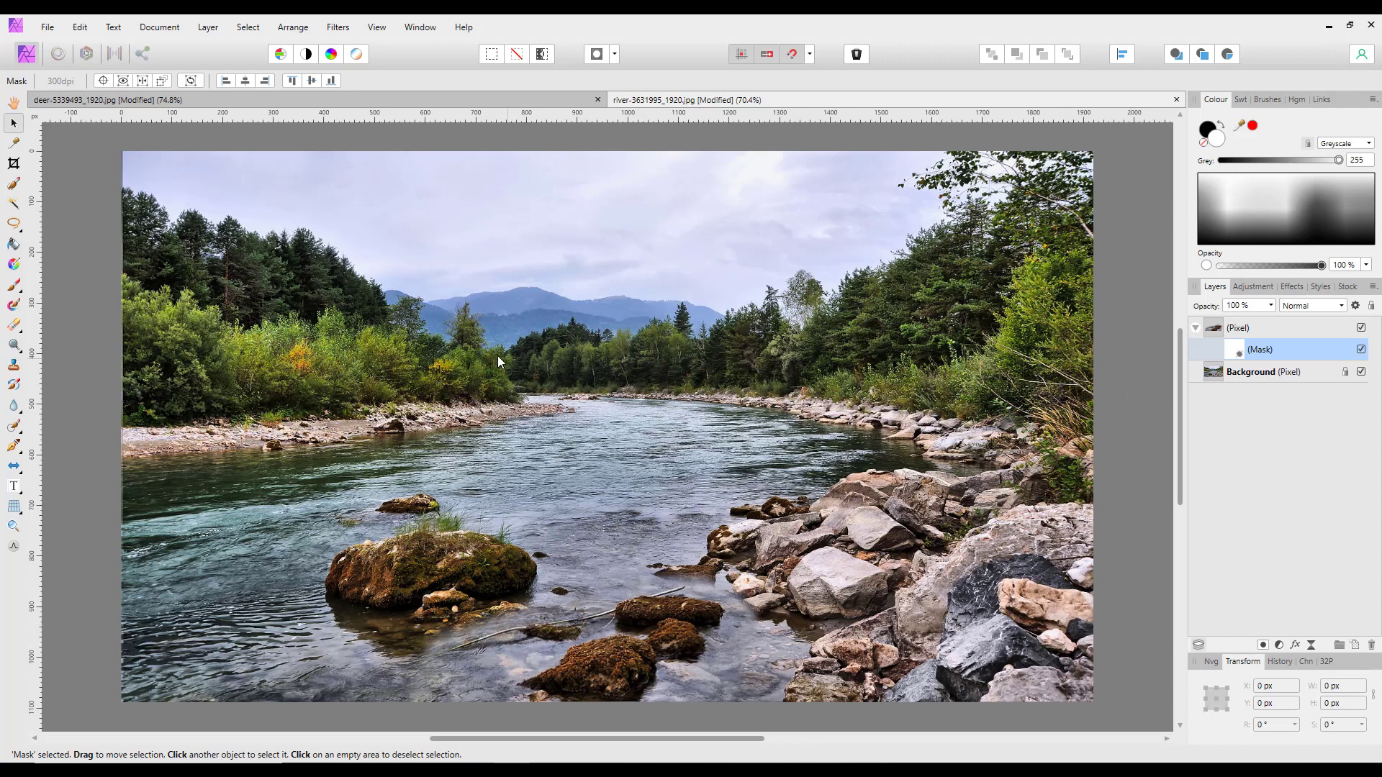
# Step: Pick the Paint Brush with black and size it with ] and [ for painting the rocks' mask
pyautogui.click(15, 287)
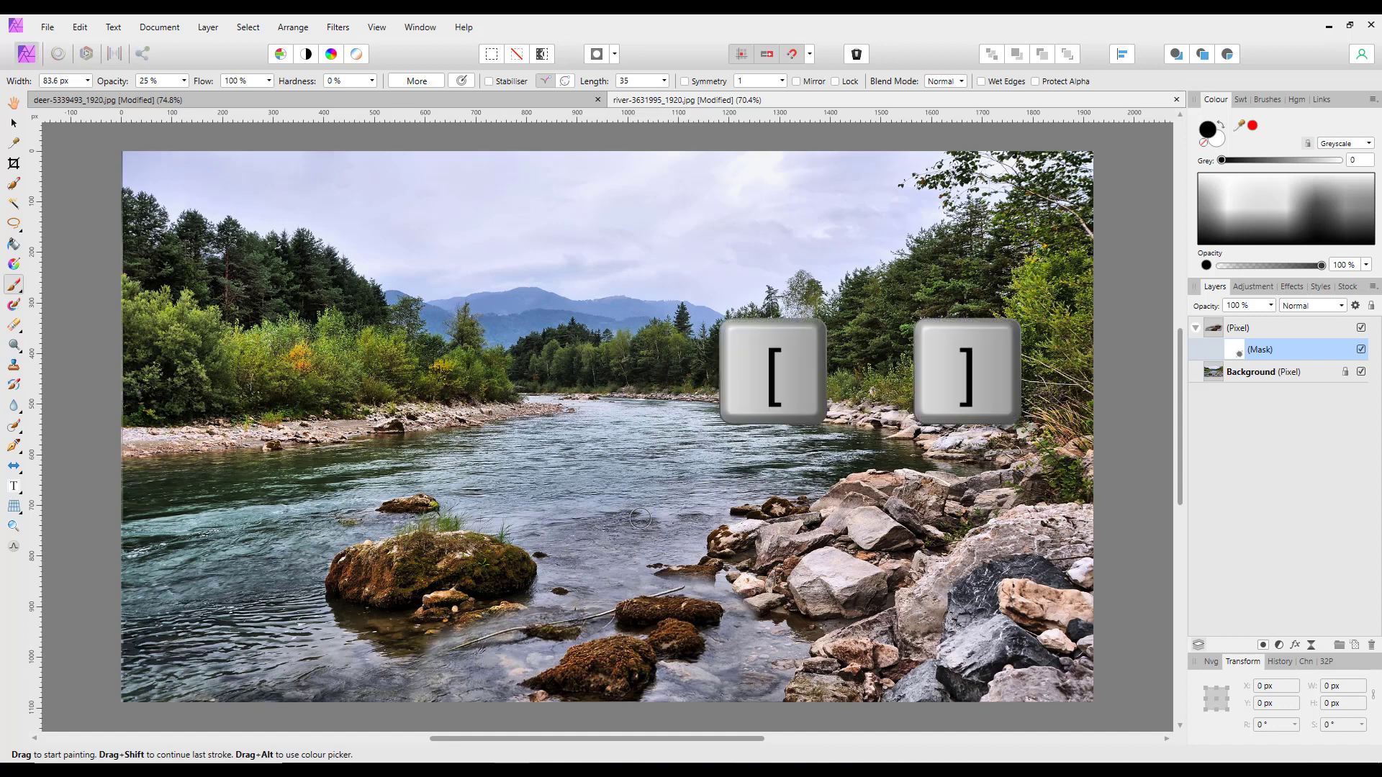
pyautogui.press(']')
pyautogui.press(']')
pyautogui.press(']')
pyautogui.press(']')
pyautogui.press(']')
pyautogui.press('[')
pyautogui.press('[')
pyautogui.press('[')
pyautogui.press('[')
pyautogui.press('[')
pyautogui.press('[')
pyautogui.press('[')
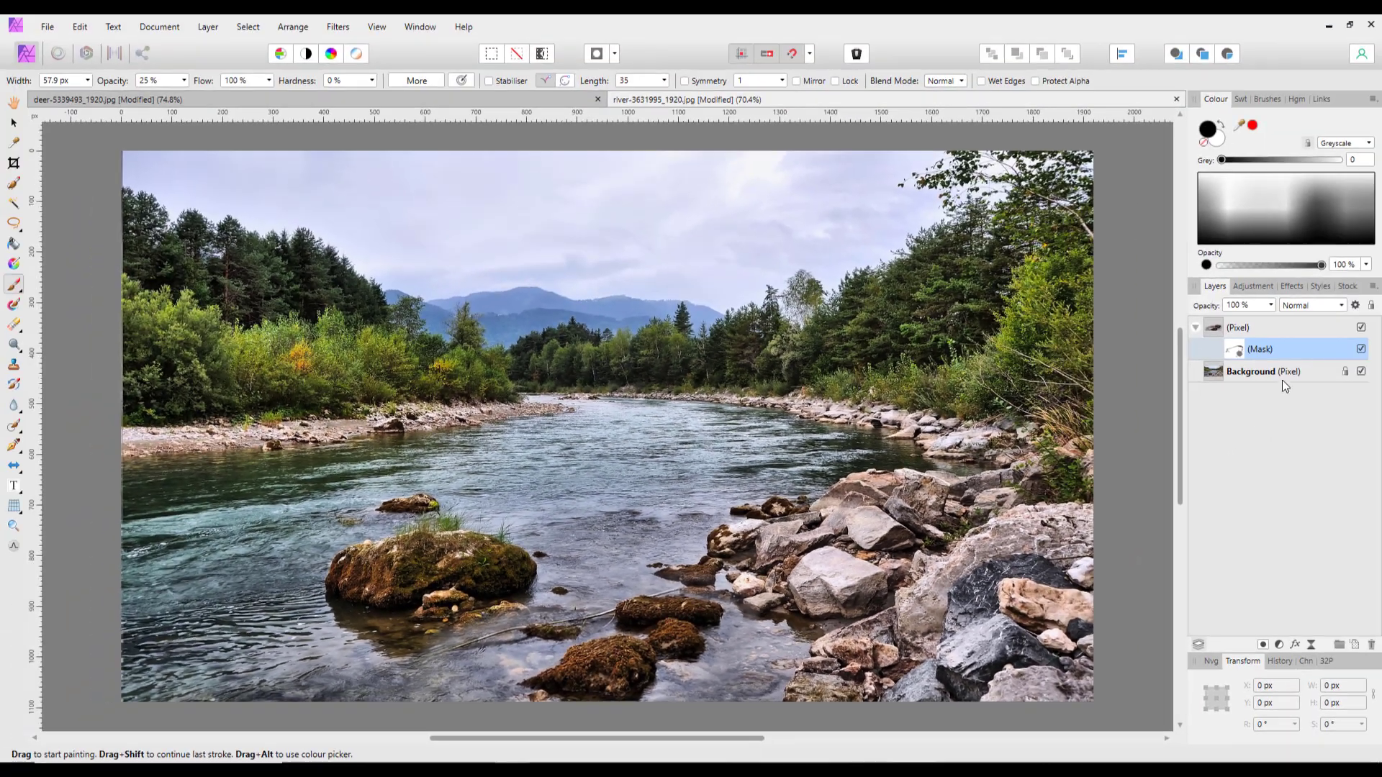
pyautogui.click(1256, 331)
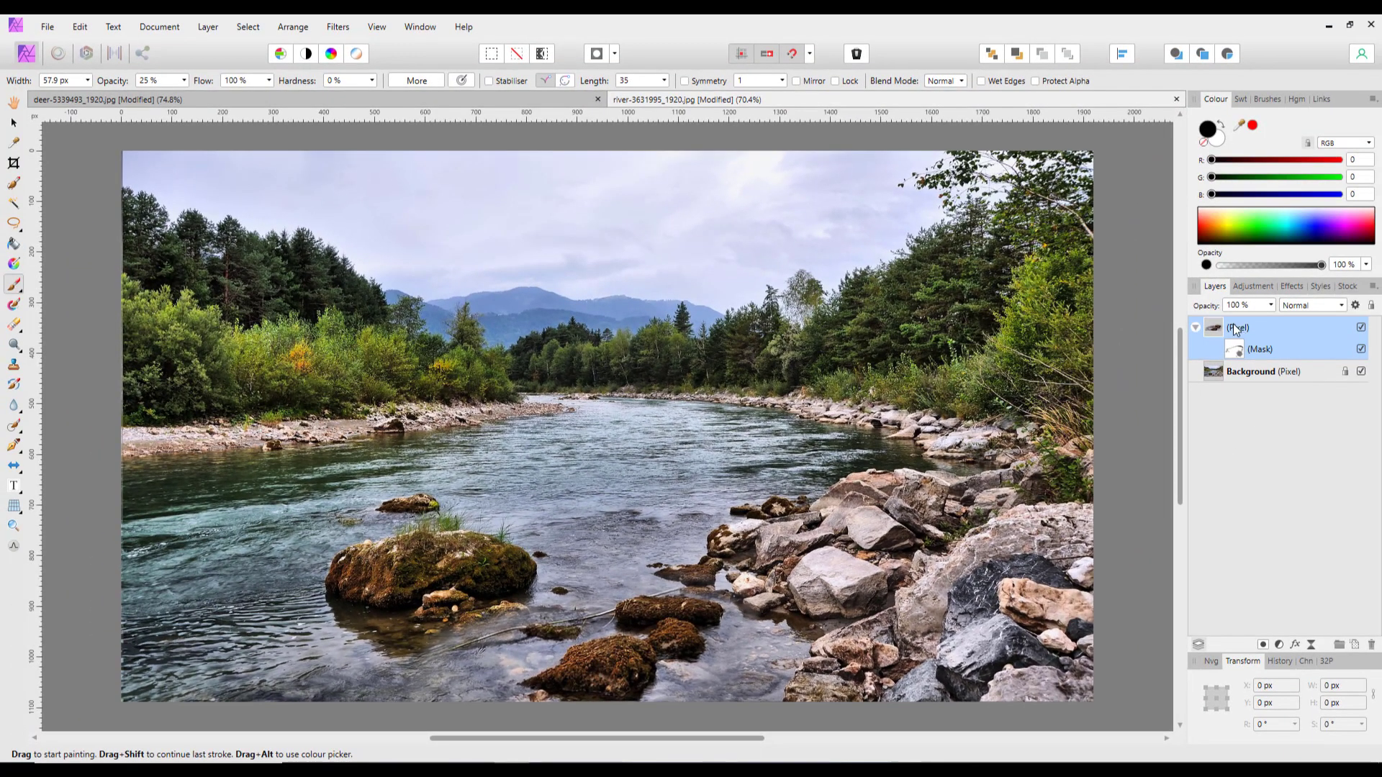
pyautogui.click(1361, 327)
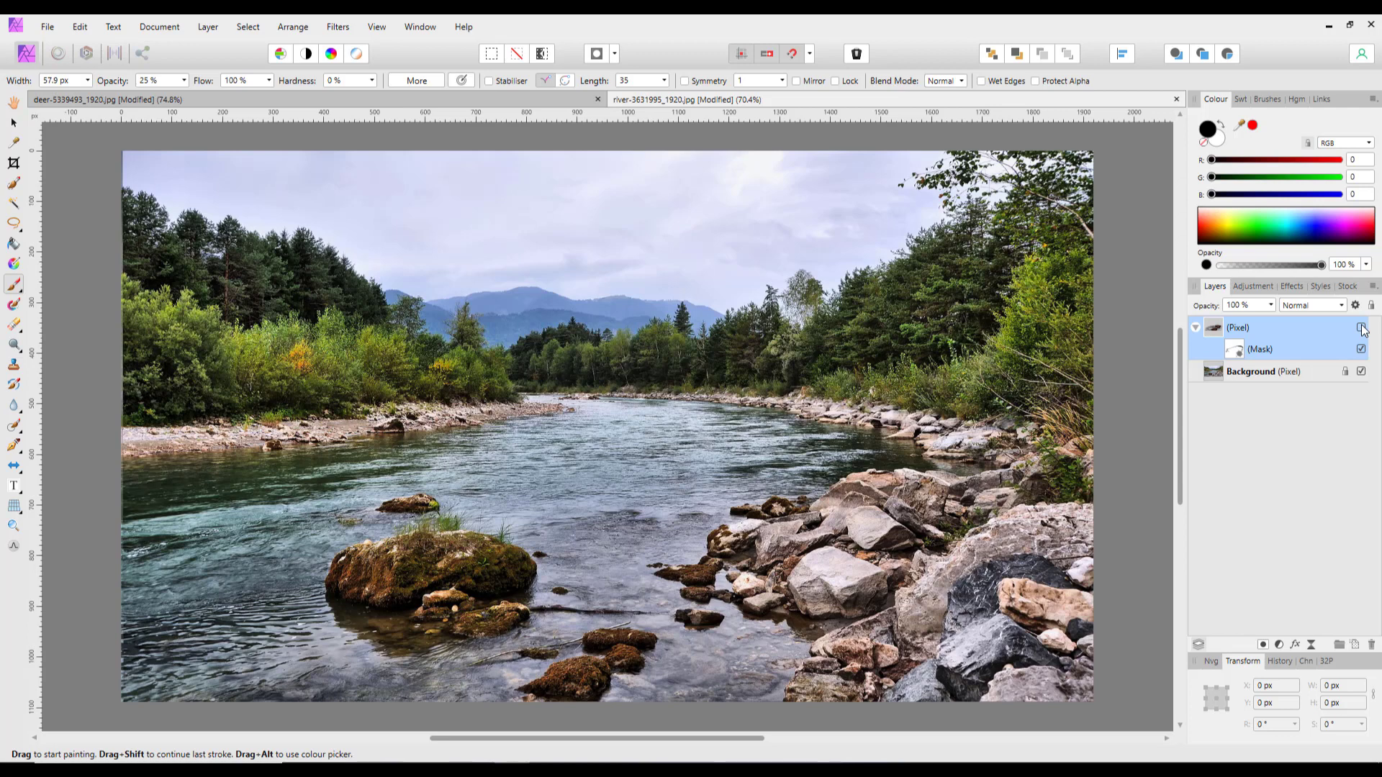
pyautogui.click(1361, 328)
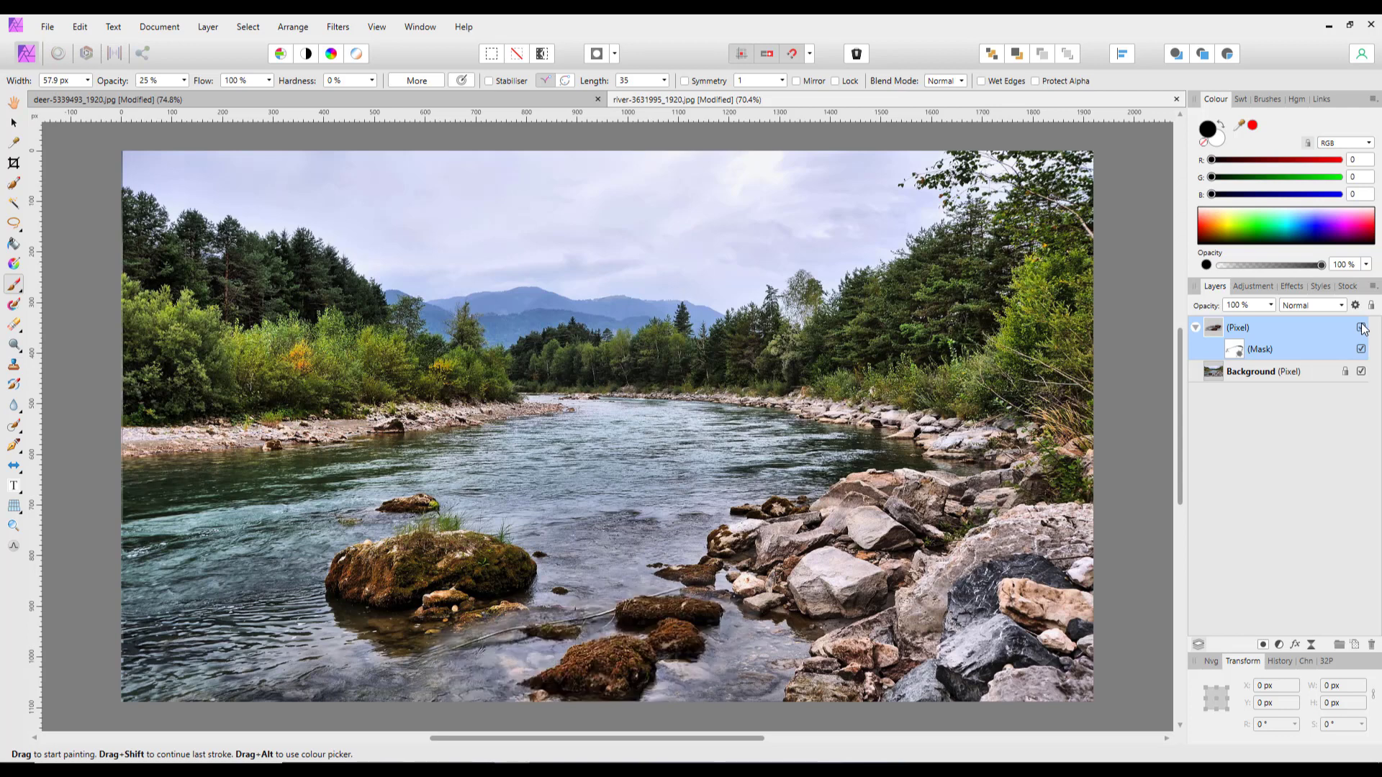